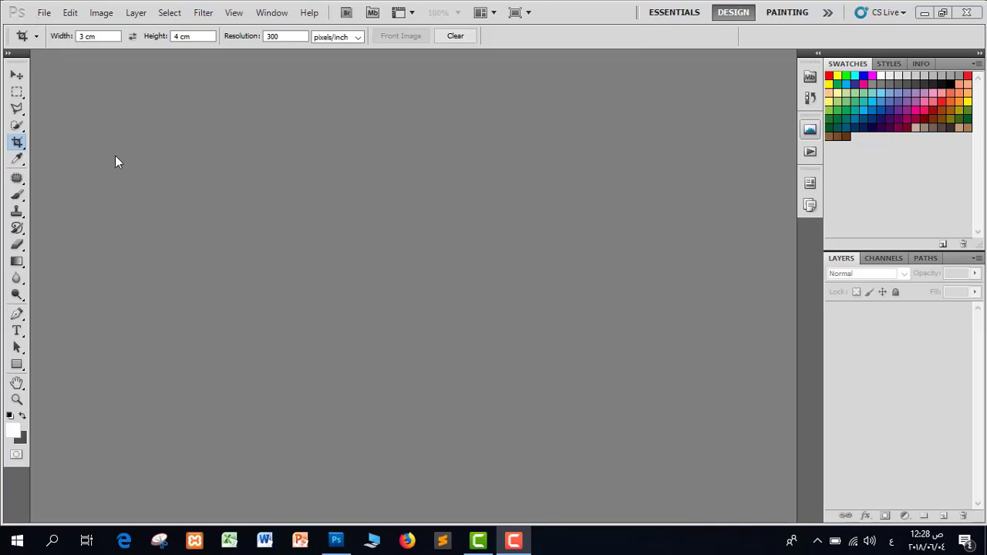
{"action": "left_click", "coordinate": [47, 17]}
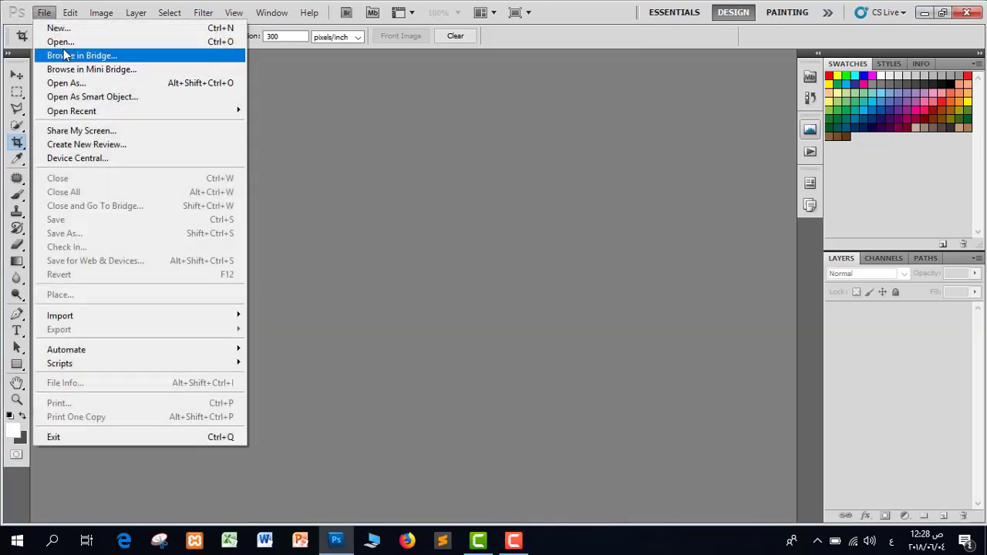
{"action": "left_click", "coordinate": [66, 42]}
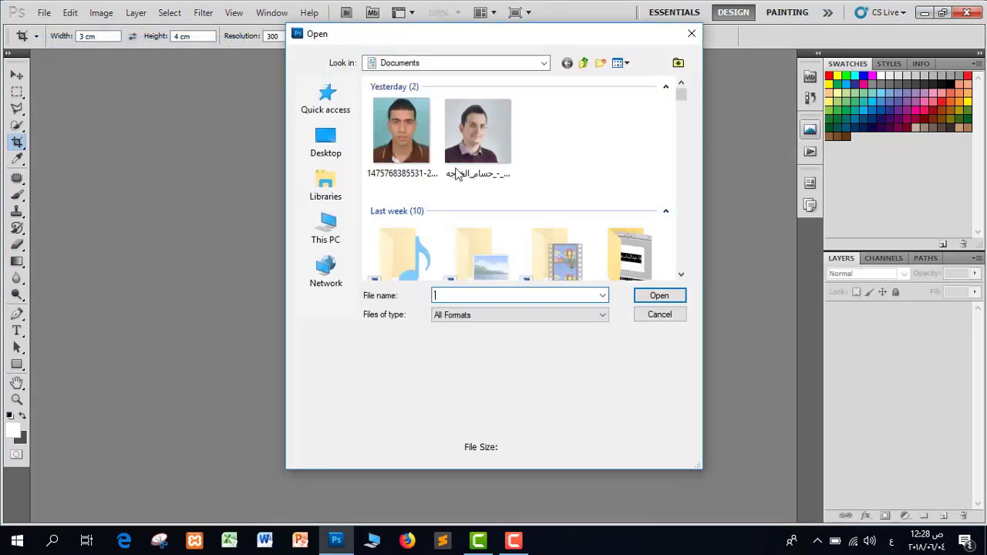
{"action": "double_click", "coordinate": [429, 178]}
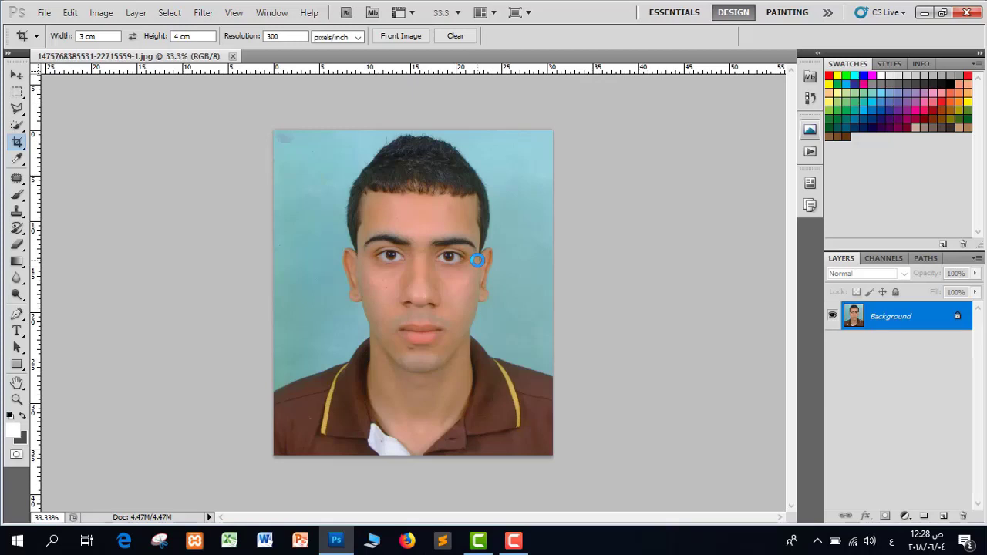
{"action": "double_click", "coordinate": [956, 319]}
{"action": "left_click", "coordinate": [639, 137]}
Select the turquoise backdrop around the man with a size 125 Quick Selection brush, delete it and clear the selection.
{"action": "key", "text": "w"}
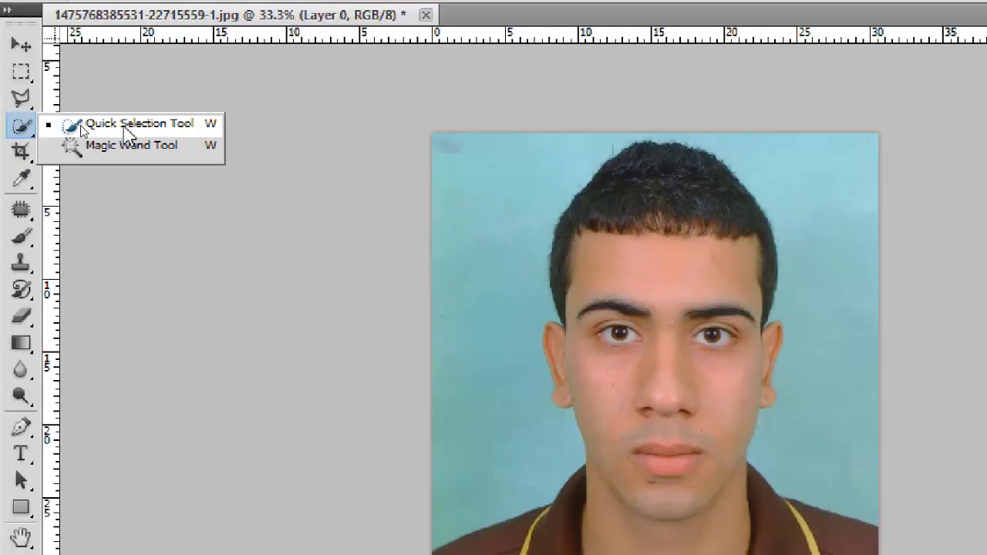
{"action": "left_click", "coordinate": [130, 127]}
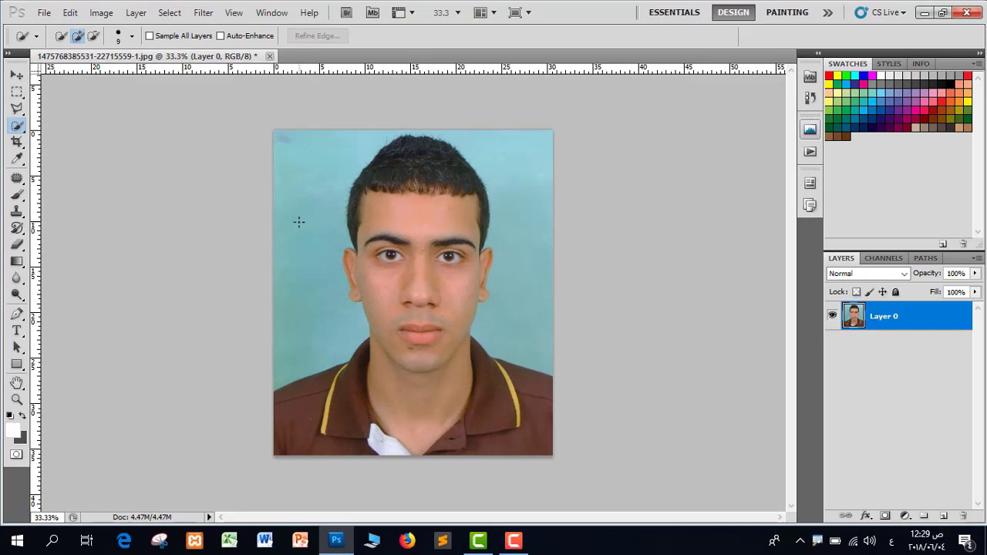
{"action": "key", "text": "bracketright"}
{"action": "key", "text": "bracketright"}
{"action": "key", "text": "bracketright"}
{"action": "key", "text": "bracketright"}
{"action": "key", "text": "bracketright"}
{"action": "key", "text": "bracketright"}
{"action": "mouse_move", "coordinate": [315, 150]}
{"action": "left_mouse_down"}
{"action": "mouse_move", "coordinate": [300, 209]}
{"action": "mouse_move", "coordinate": [316, 269]}
{"action": "mouse_move", "coordinate": [502, 162]}
{"action": "mouse_move", "coordinate": [543, 238]}
{"action": "mouse_move", "coordinate": [533, 332]}
{"action": "mouse_move", "coordinate": [533, 312]}
{"action": "left_mouse_up"}
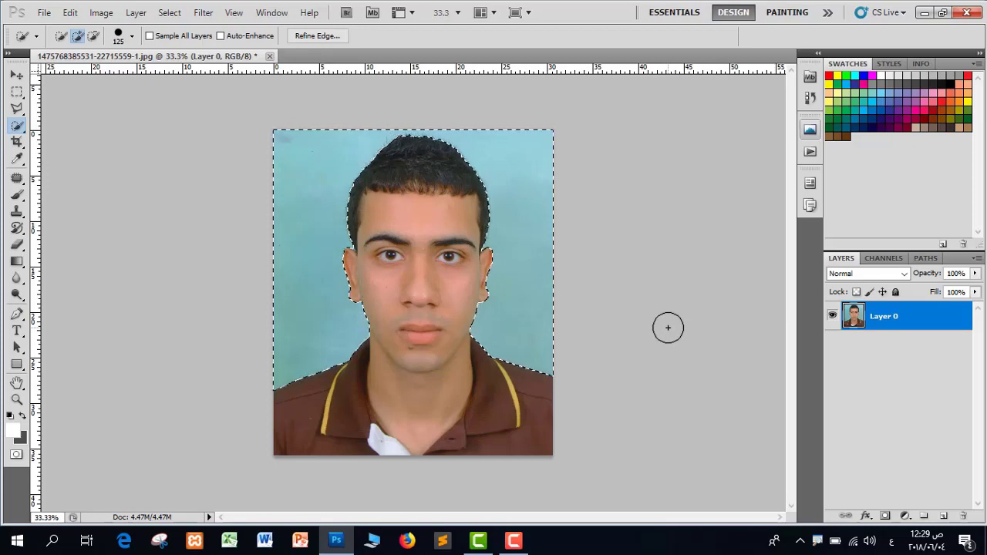
{"action": "key", "text": "Delete"}
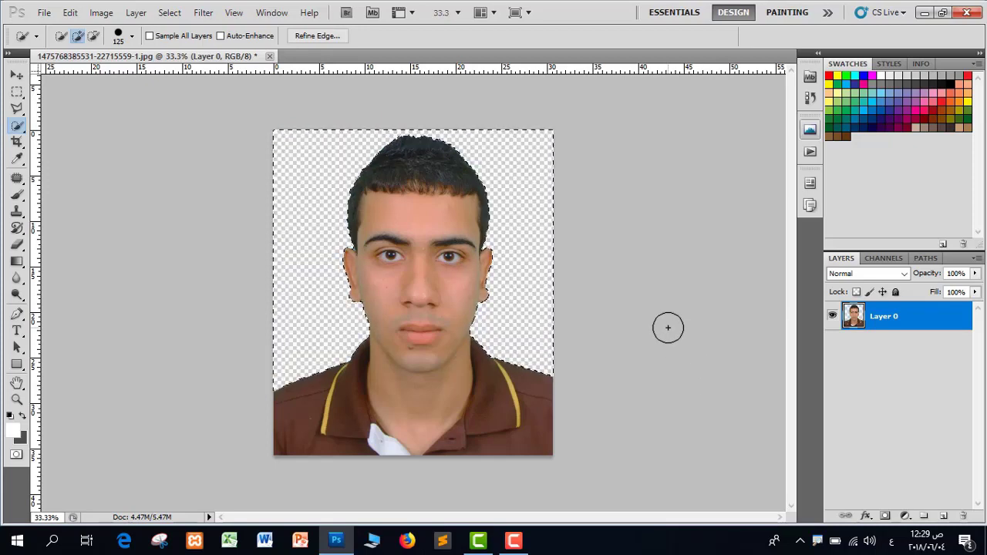
{"action": "key", "text": "ctrl+d"}
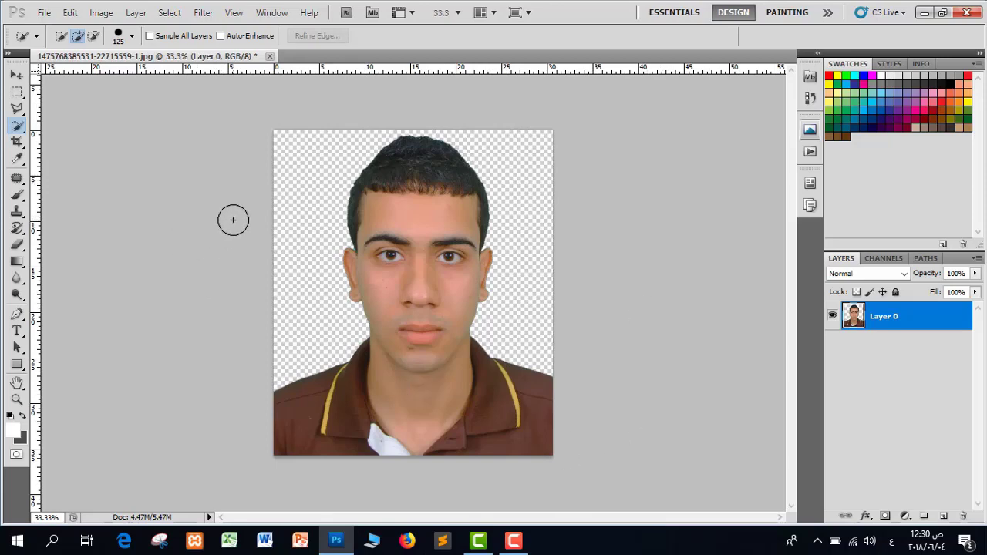
Load the outline of the cut-out man on Layer 0 as a selection and contract it by 1 pixel.
{"action": "key", "text": "ctrl+plus"}
{"action": "key", "text": "ctrl+plus"}
{"action": "key", "text": "ctrl+plus"}
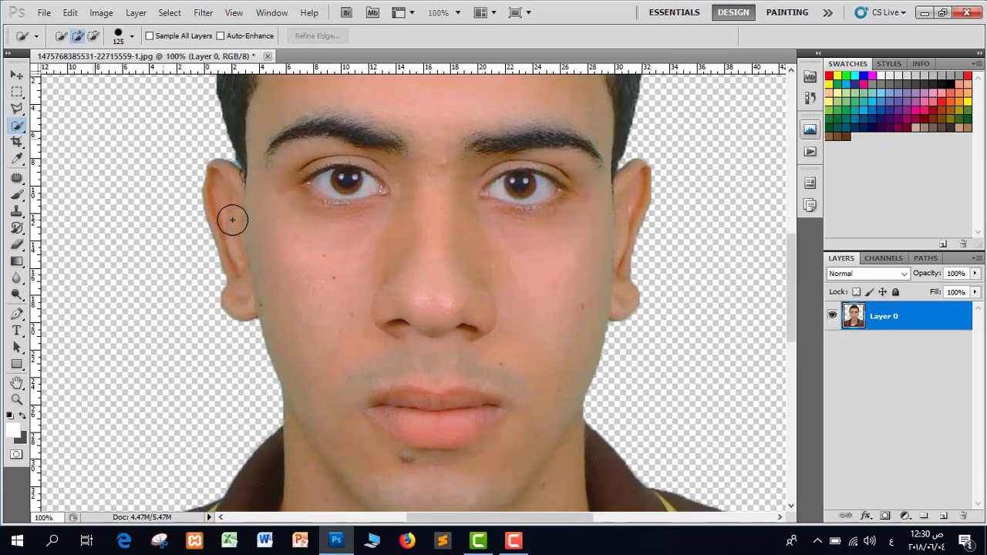
{"action": "key", "text": "ctrl+minus"}
{"action": "key", "text": "ctrl+minus"}
{"action": "key", "text": "ctrl+minus"}
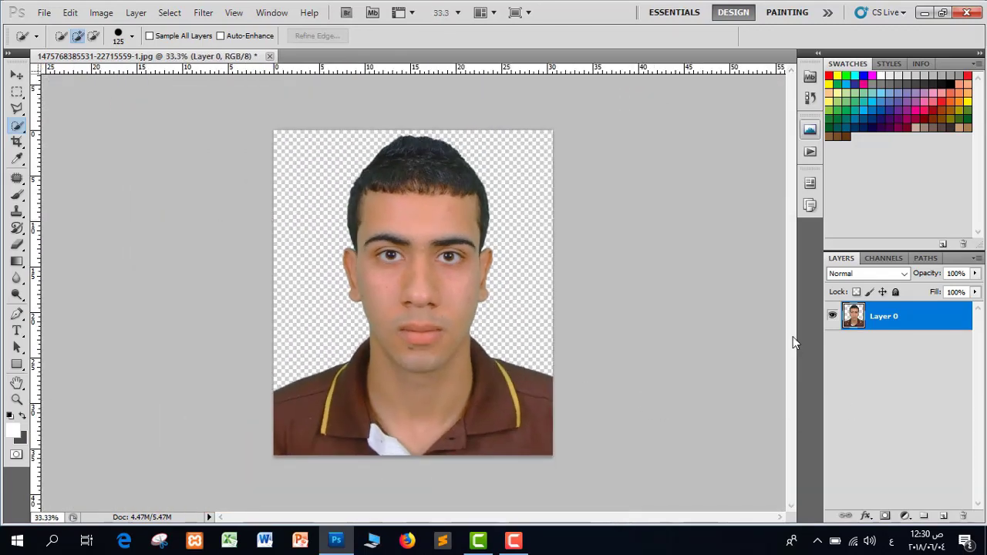
{"action": "left_click", "coordinate": [852, 316], "text": "ctrl"}
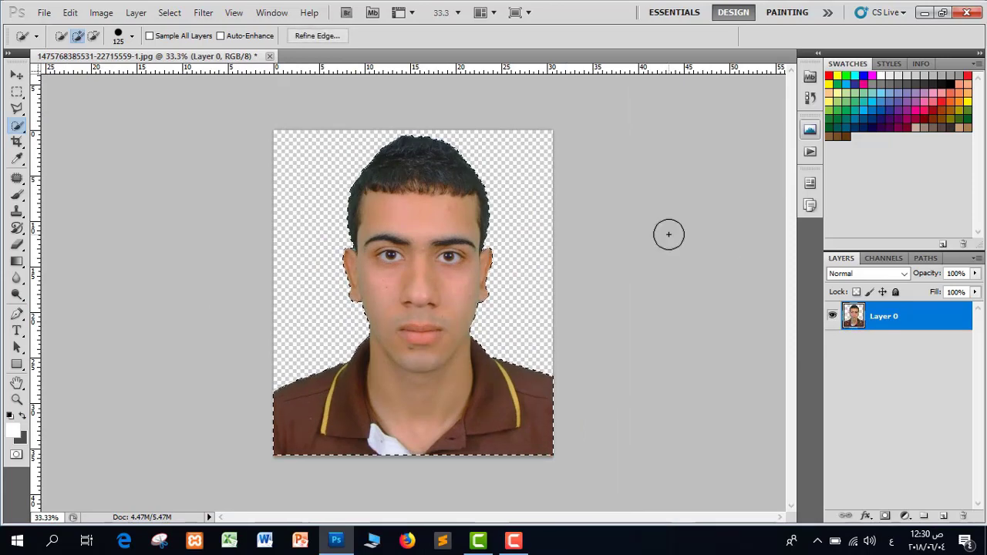
{"action": "left_click", "coordinate": [169, 12]}
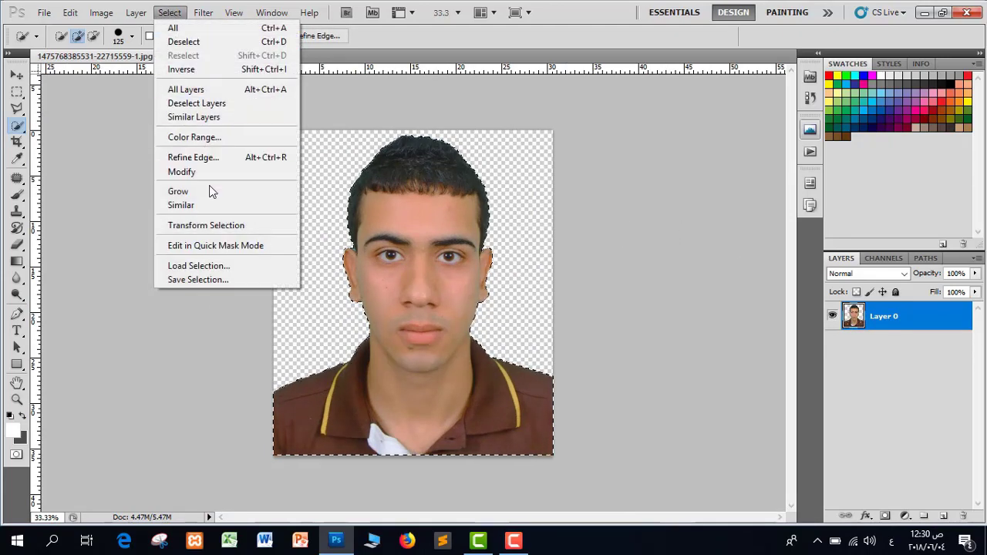
{"action": "mouse_move", "coordinate": [224, 172]}
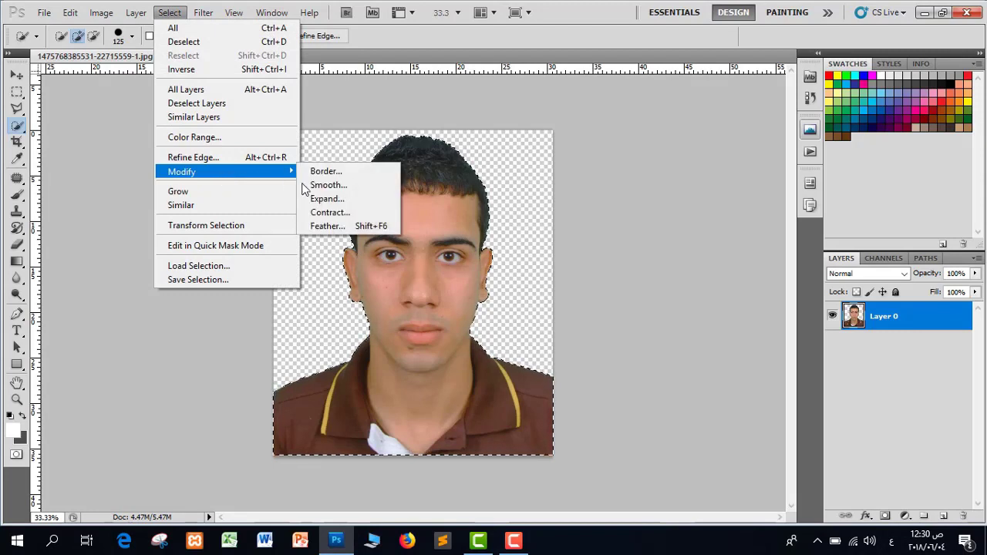
{"action": "left_click", "coordinate": [349, 213]}
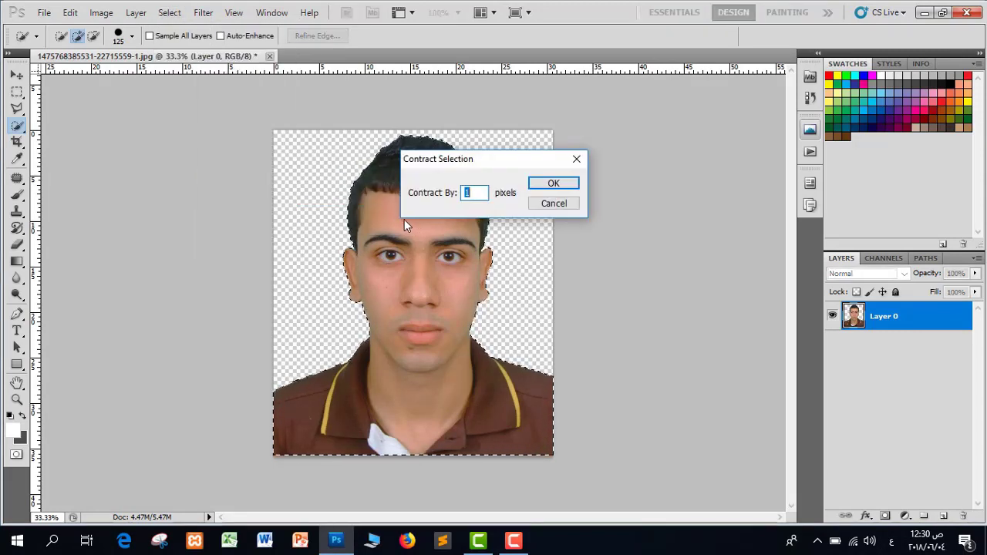
{"action": "left_click", "coordinate": [551, 188]}
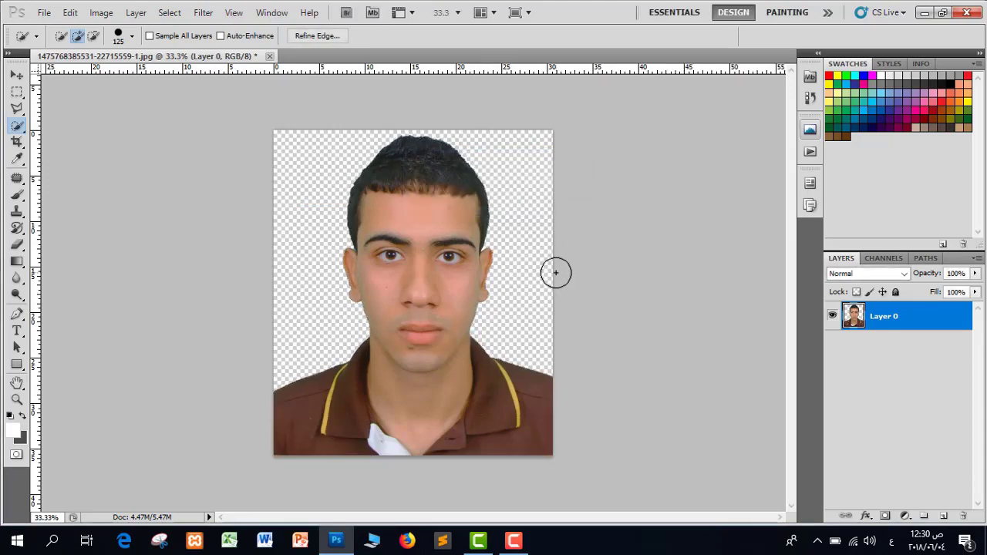
Contract the selection around the man by 1 more pixel.
{"action": "key", "text": "ctrl+plus"}
{"action": "key", "text": "ctrl+plus"}
{"action": "key", "text": "ctrl+plus"}
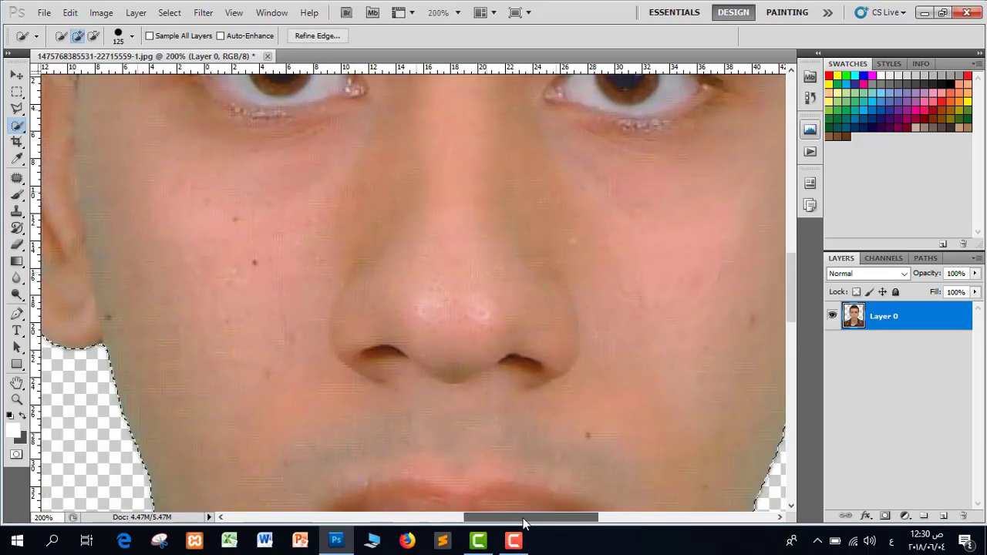
{"action": "left_click_drag", "start_coordinate": [483, 518], "coordinate": [539, 517]}
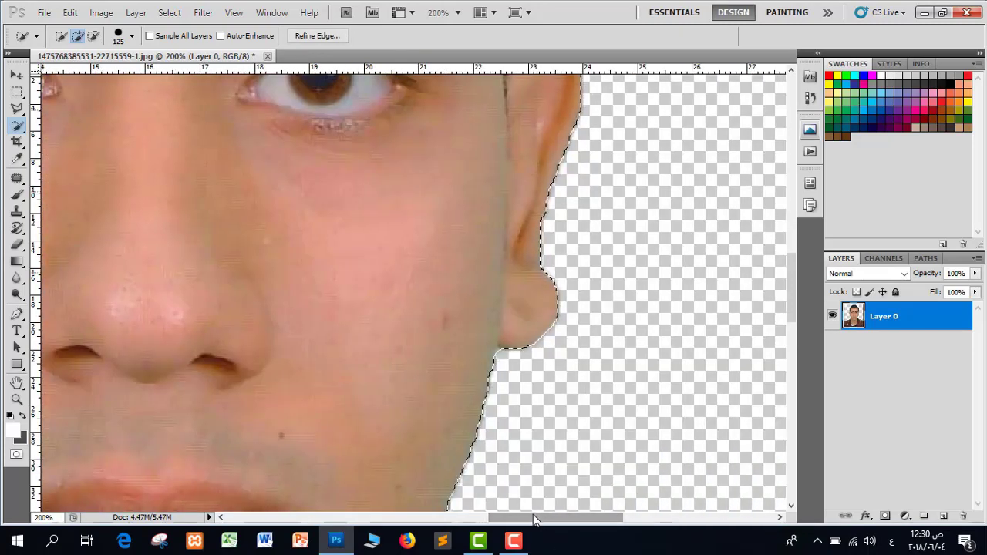
{"action": "key", "text": "ctrl+0"}
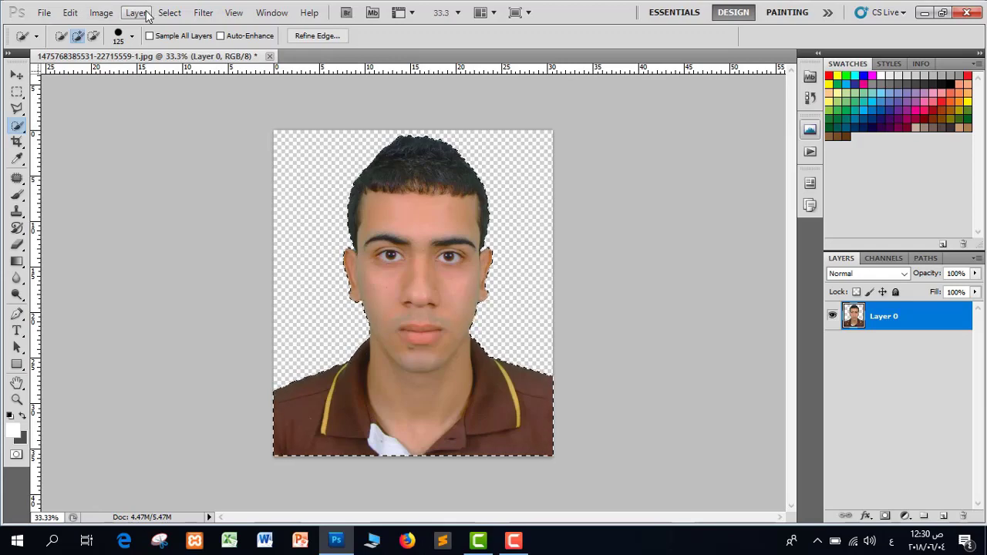
{"action": "left_click", "coordinate": [171, 13]}
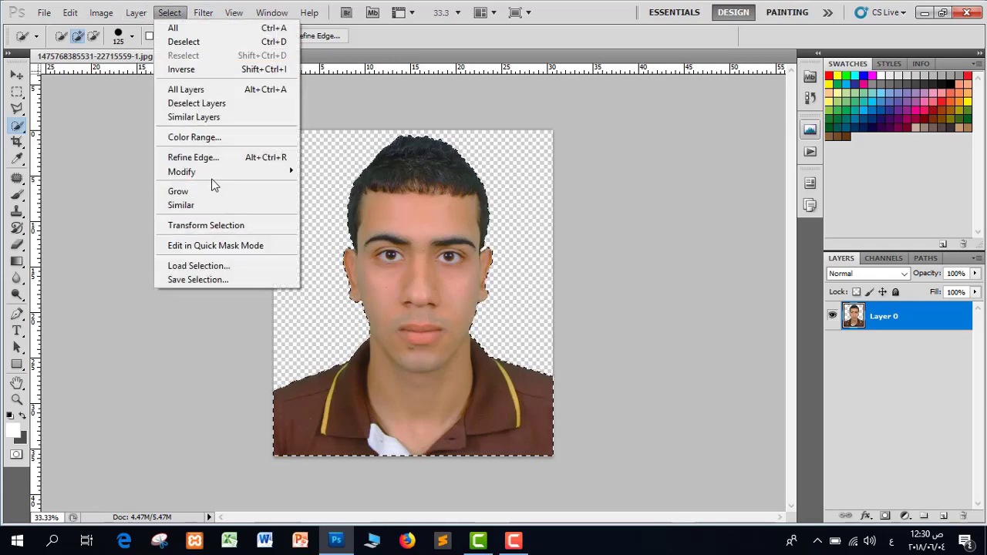
{"action": "mouse_move", "coordinate": [213, 173]}
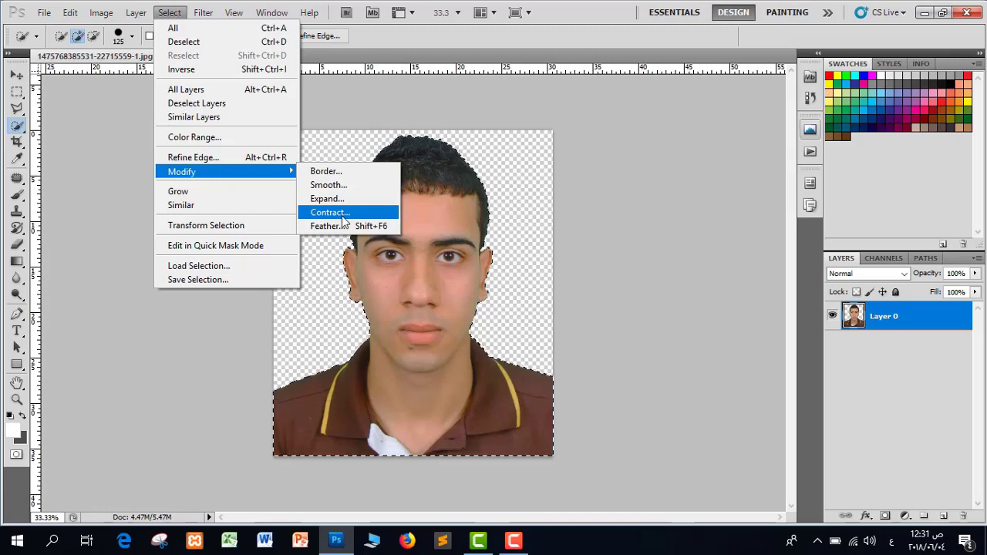
{"action": "left_click", "coordinate": [330, 212]}
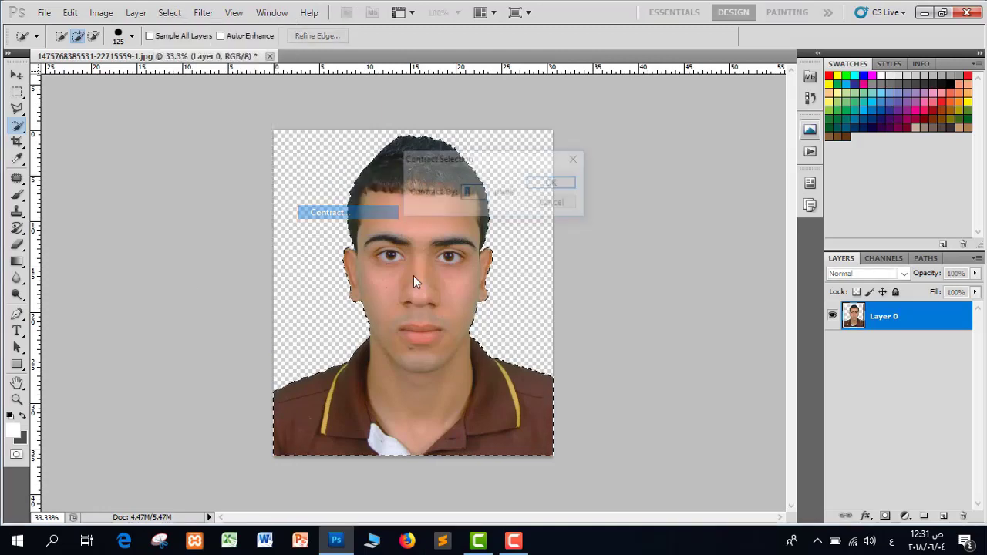
{"action": "left_click", "coordinate": [553, 184]}
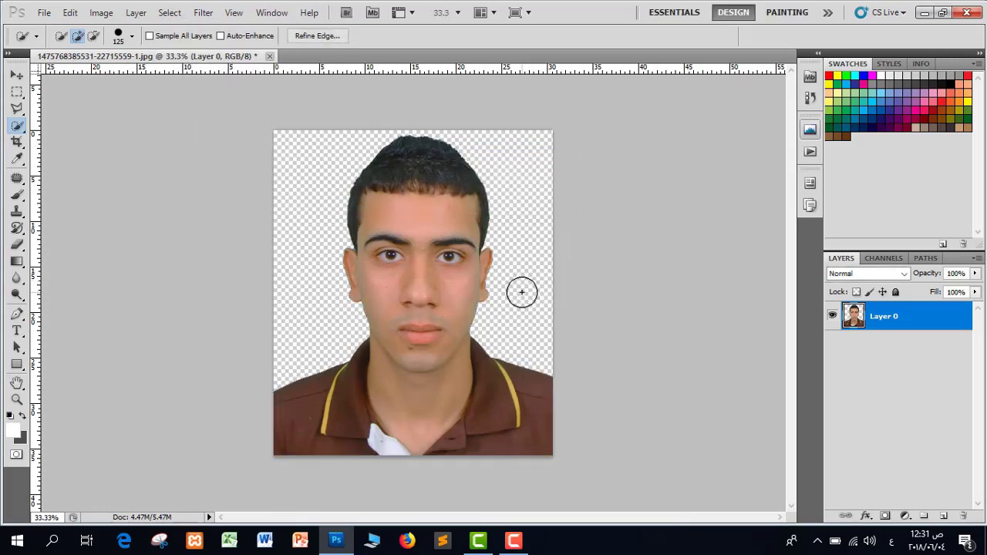
Invert the contracted selection, delete the leftover fringe around the man's outline and deselect.
{"action": "key", "text": "ctrl+plus"}
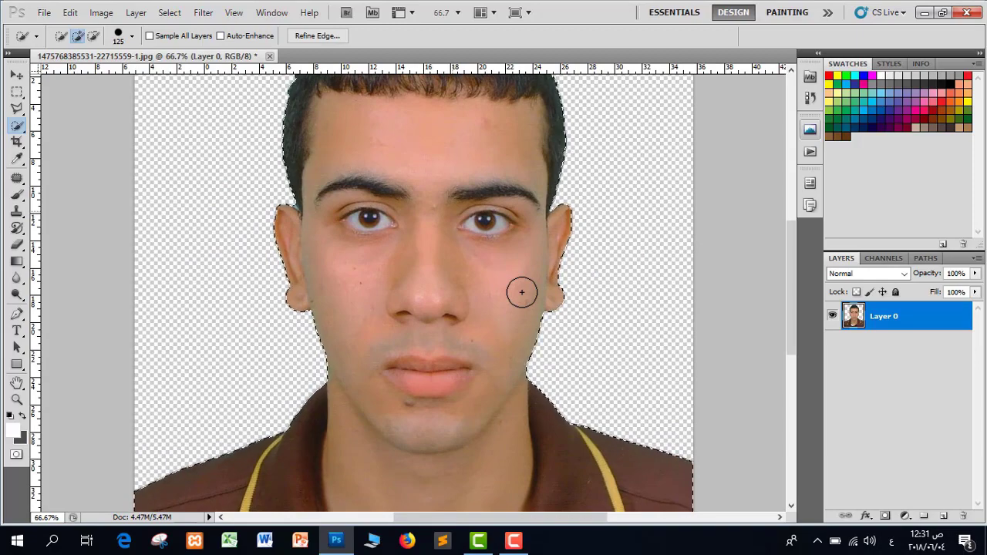
{"action": "key", "text": "ctrl+plus"}
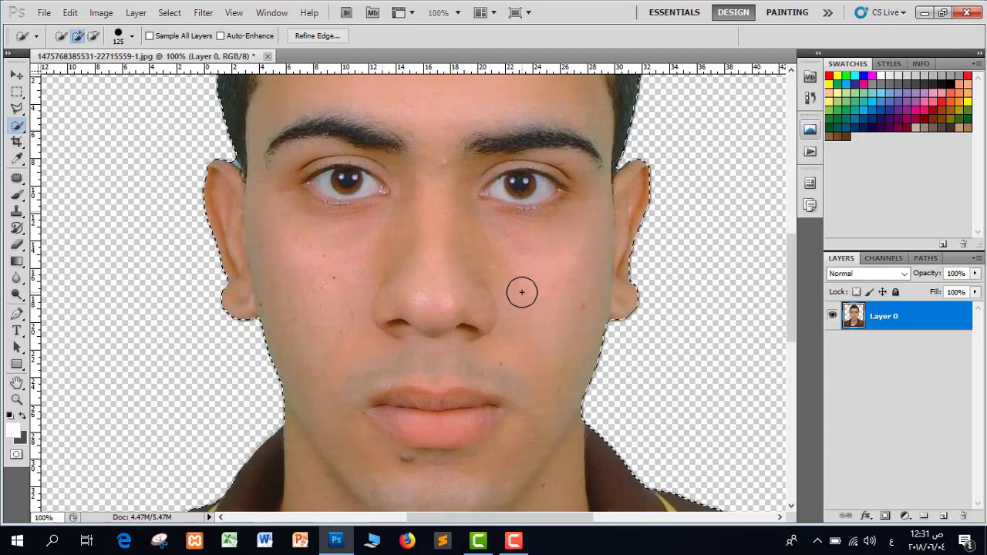
{"action": "key", "text": "ctrl+minus"}
{"action": "key", "text": "ctrl+minus"}
{"action": "key", "text": "ctrl+minus"}
{"action": "key", "text": "ctrl+minus"}
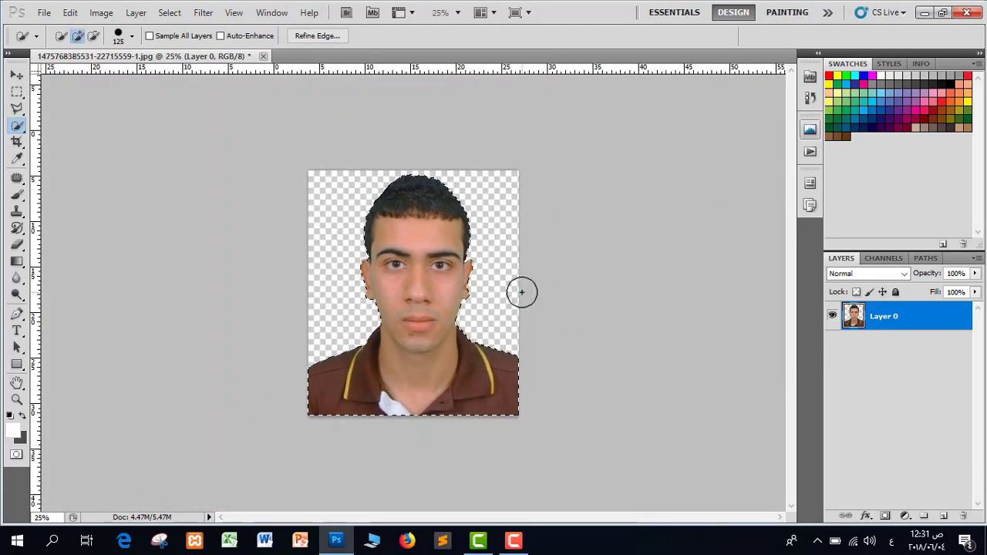
{"action": "left_click", "coordinate": [171, 13]}
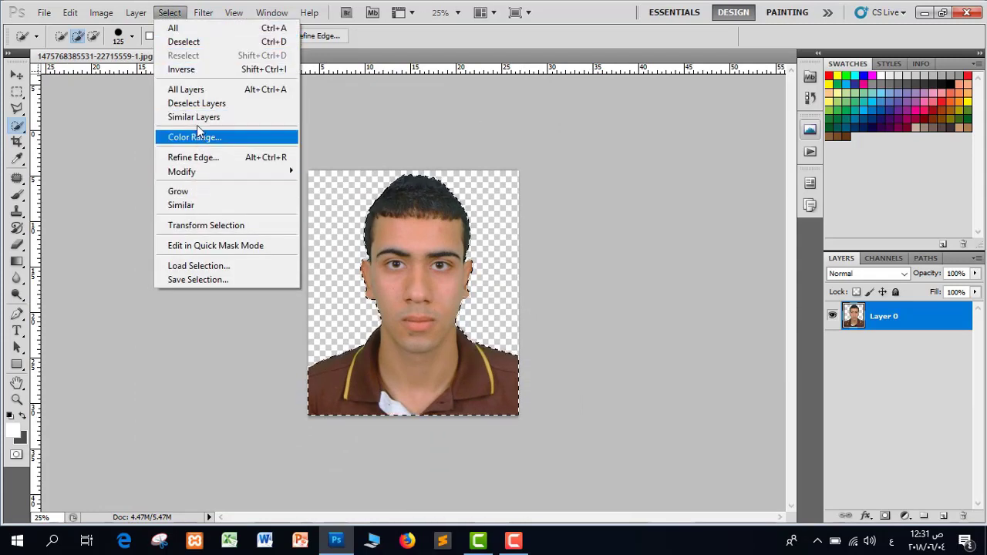
{"action": "left_click", "coordinate": [185, 69]}
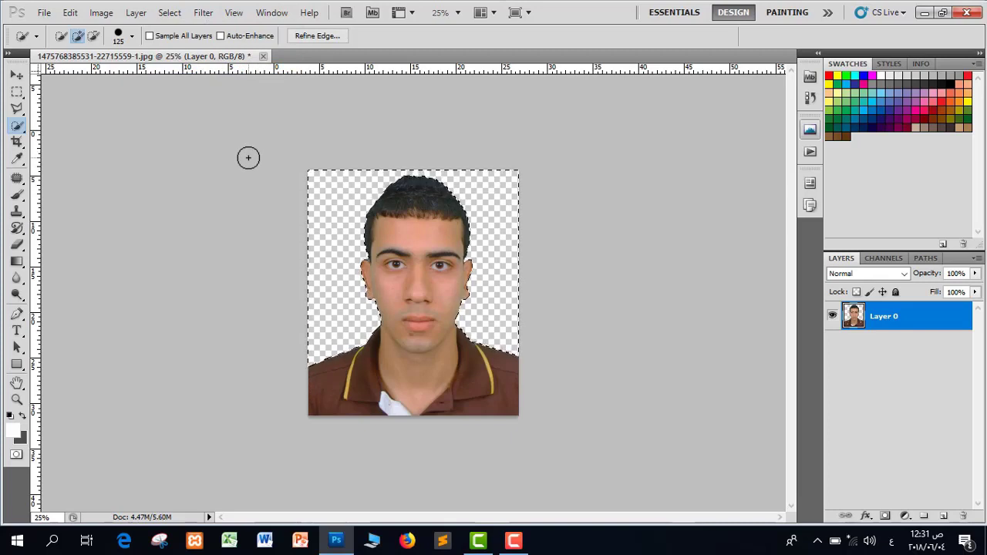
{"action": "key", "text": "ctrl+d"}
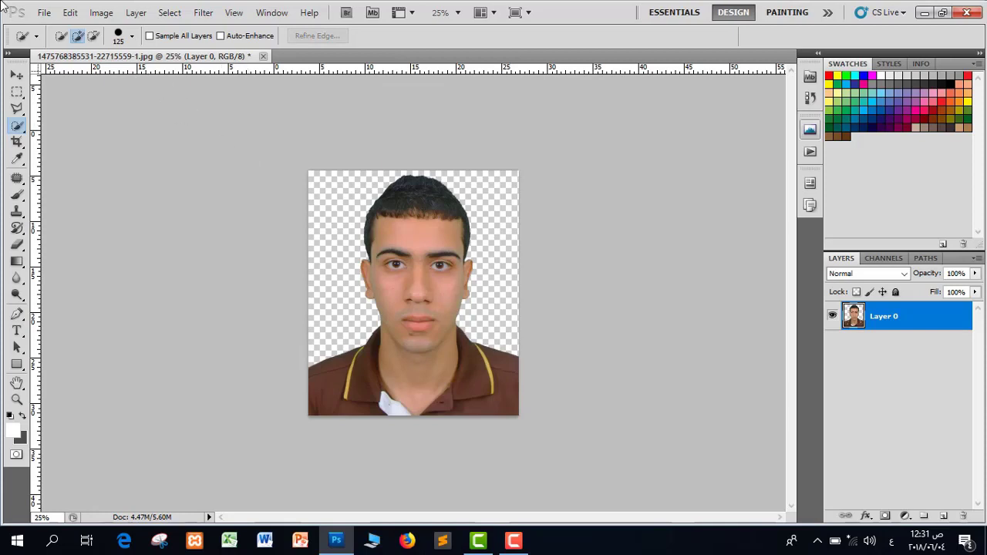
Create a new white RGB document 3 cm wide and 4 cm high at a resolution of 300 pixels/inch.
{"action": "left_click", "coordinate": [42, 13]}
{"action": "left_click", "coordinate": [54, 29]}
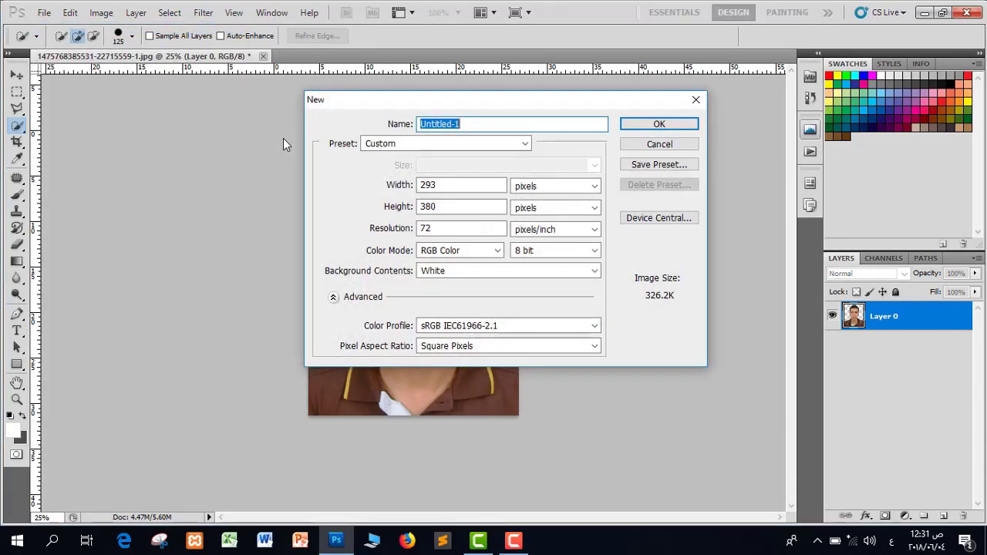
{"action": "double_click", "coordinate": [465, 185]}
{"action": "type", "text": "293"}
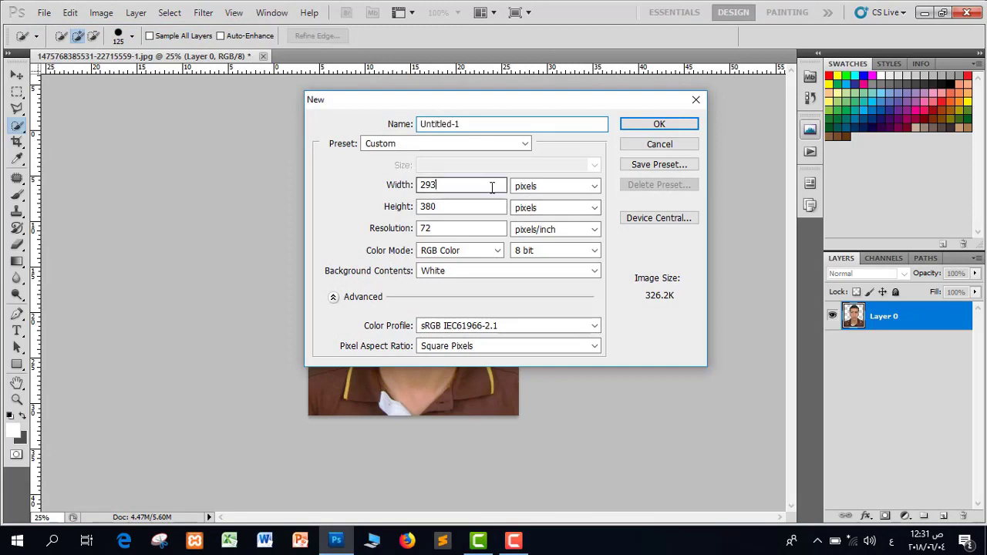
{"action": "left_click", "coordinate": [544, 189]}
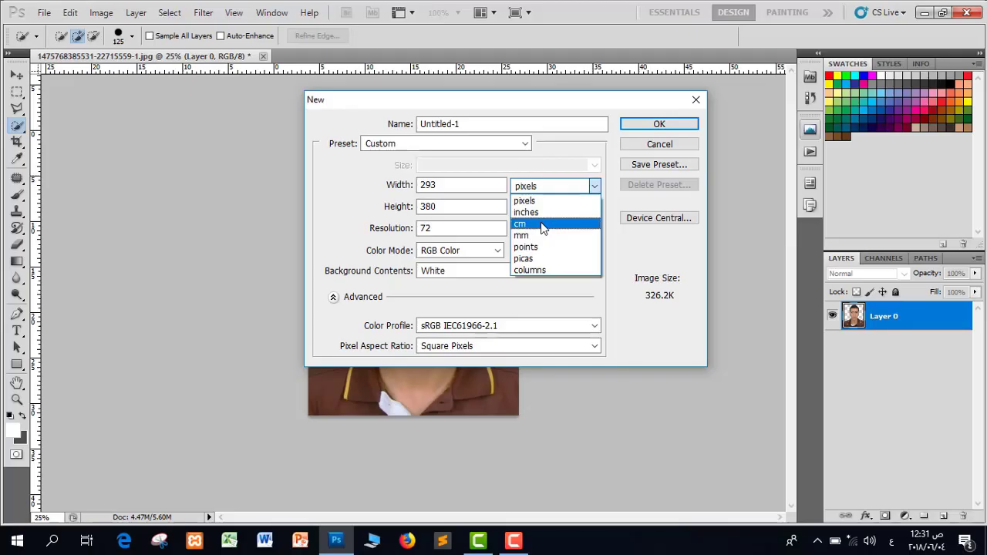
{"action": "left_click", "coordinate": [542, 225]}
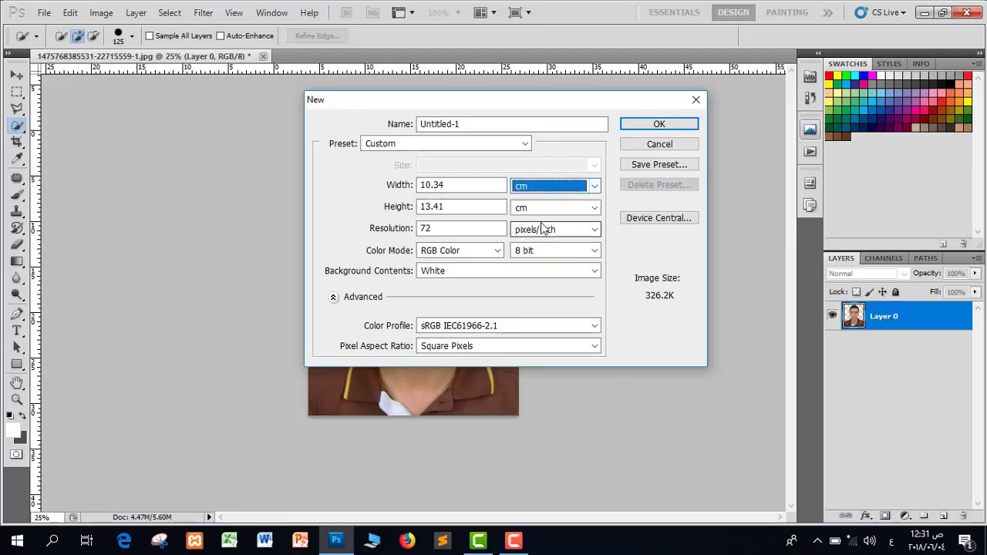
{"action": "key", "text": "shift+Tab"}
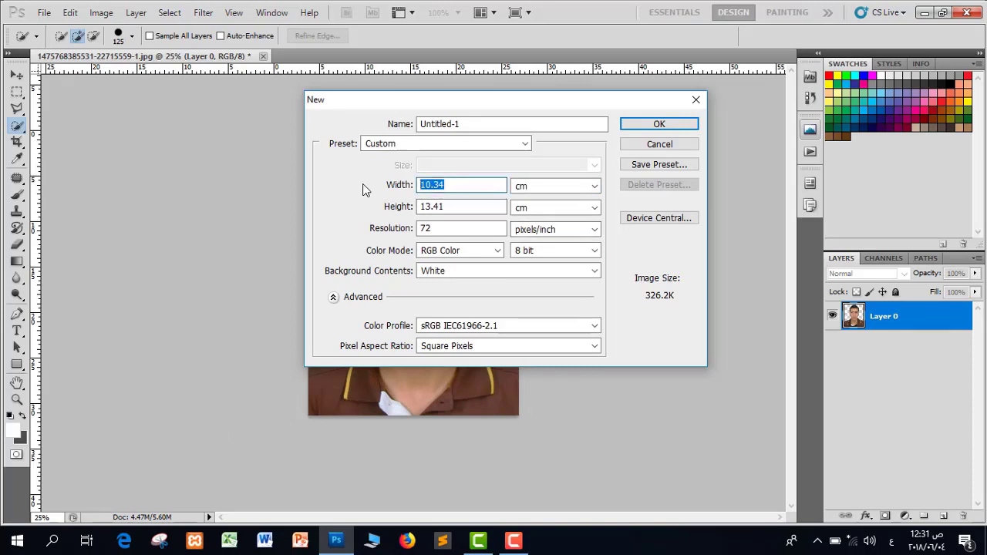
{"action": "type", "text": "3"}
{"action": "left_click", "coordinate": [463, 206]}
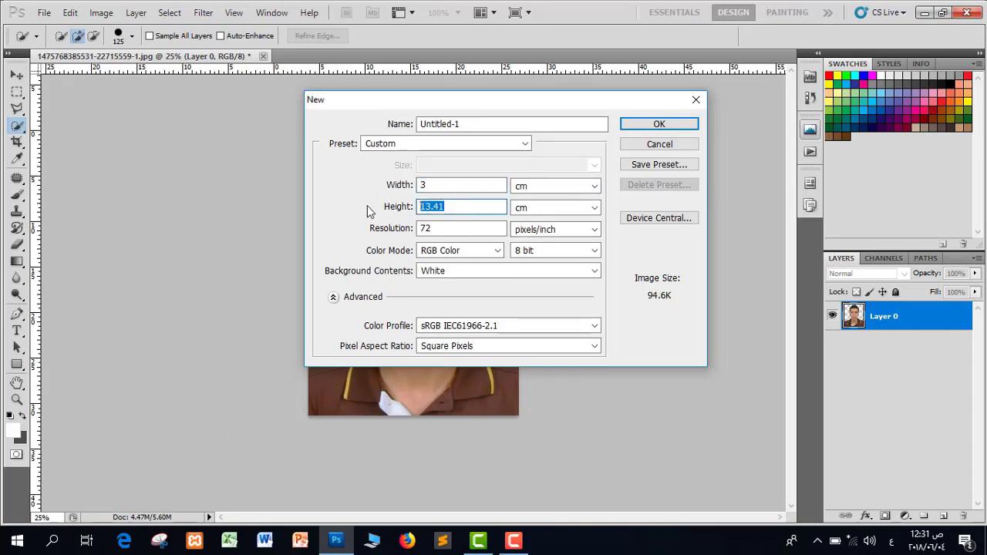
{"action": "type", "text": "4"}
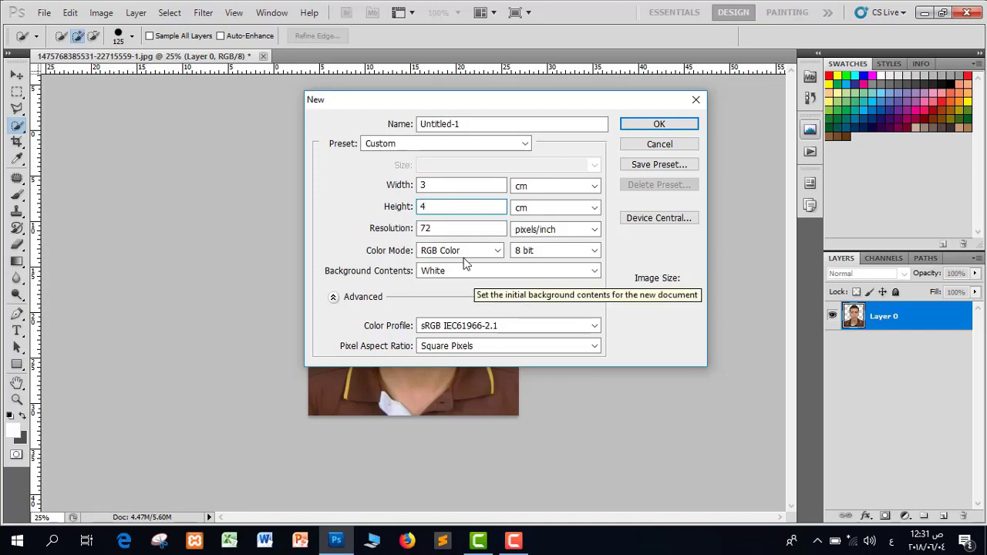
{"action": "left_click", "coordinate": [391, 229]}
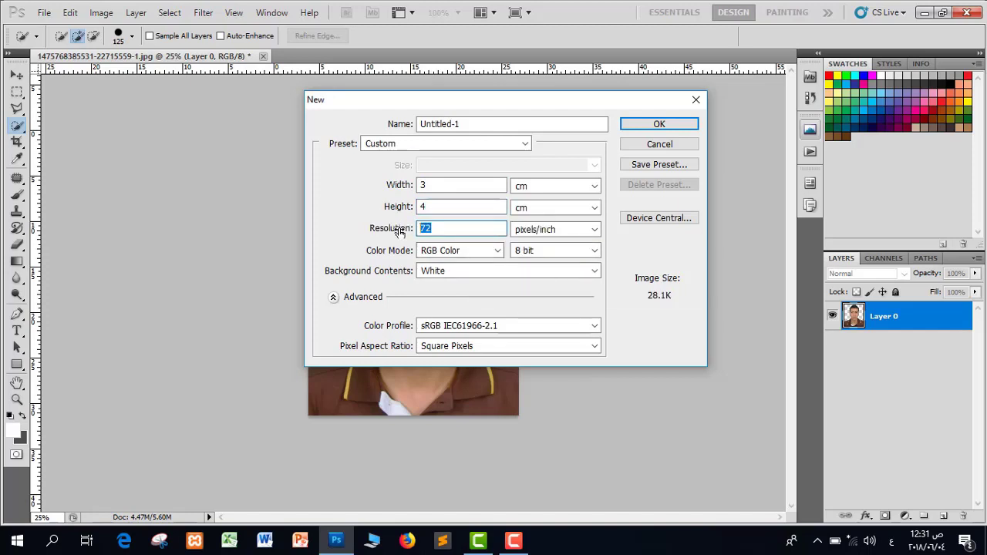
{"action": "type", "text": "300"}
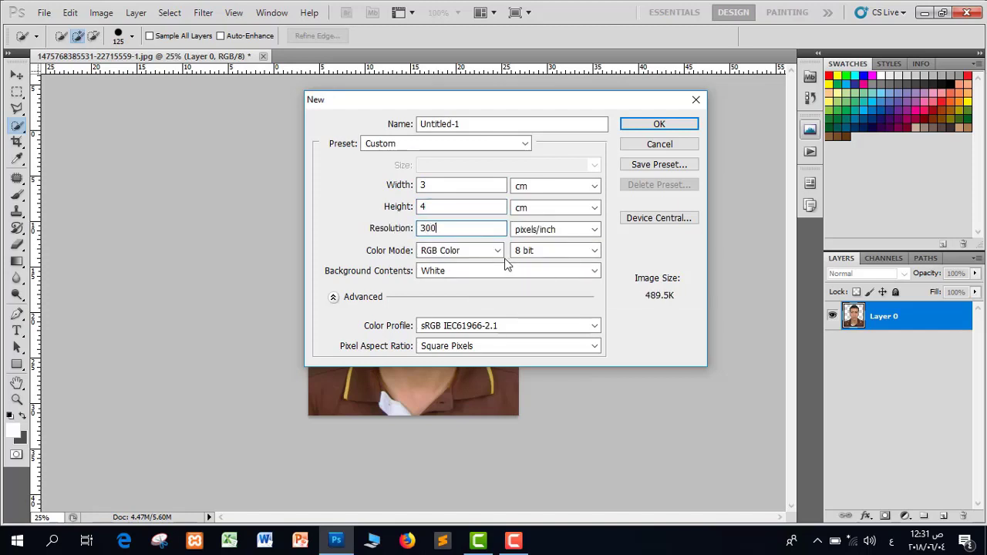
{"action": "left_click", "coordinate": [659, 124]}
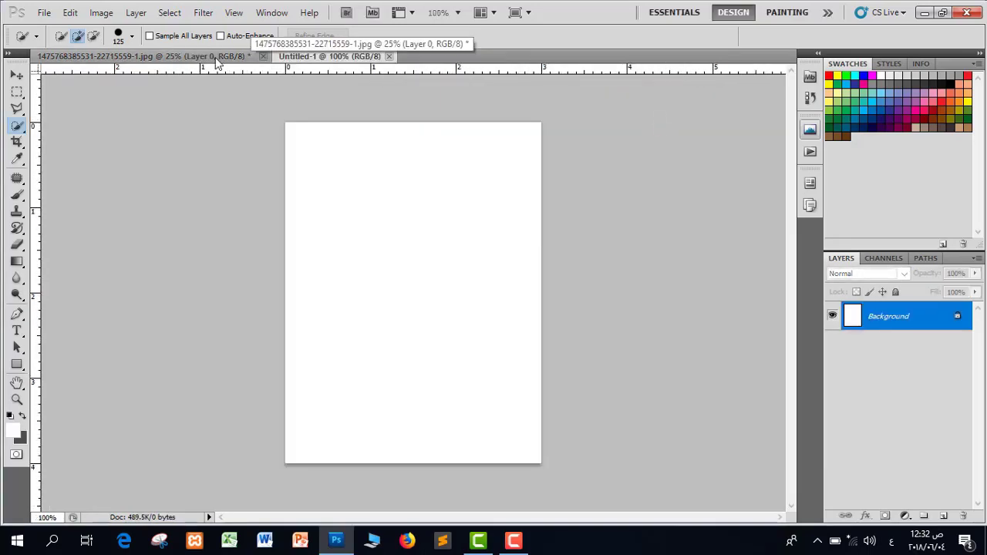
Copy the cut-out man from the original photo into the new 3 × 4 cm document with the Move tool.
{"action": "left_click", "coordinate": [218, 62]}
{"action": "left_click", "coordinate": [16, 74]}
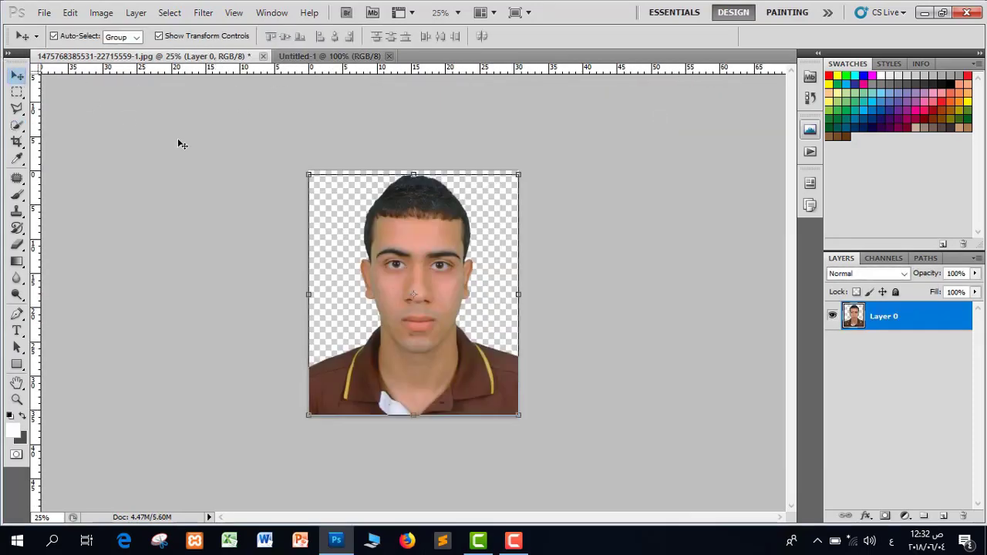
{"action": "left_click_drag", "start_coordinate": [398, 218], "coordinate": [421, 232]}
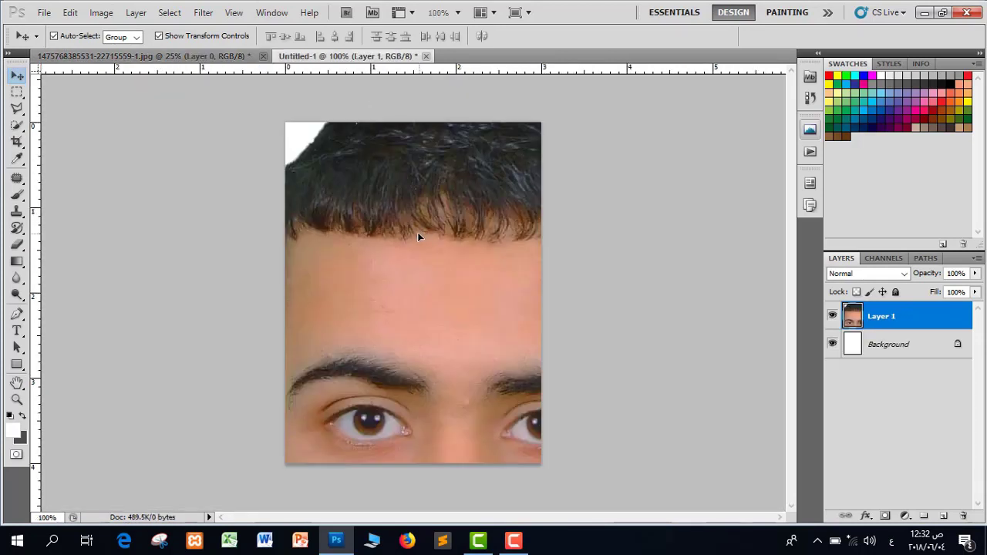
Scale the man proportionally to about 31% so he spans the 3 × 4 cm canvas width and sits on its lower edge.
{"action": "key", "text": "ctrl+minus"}
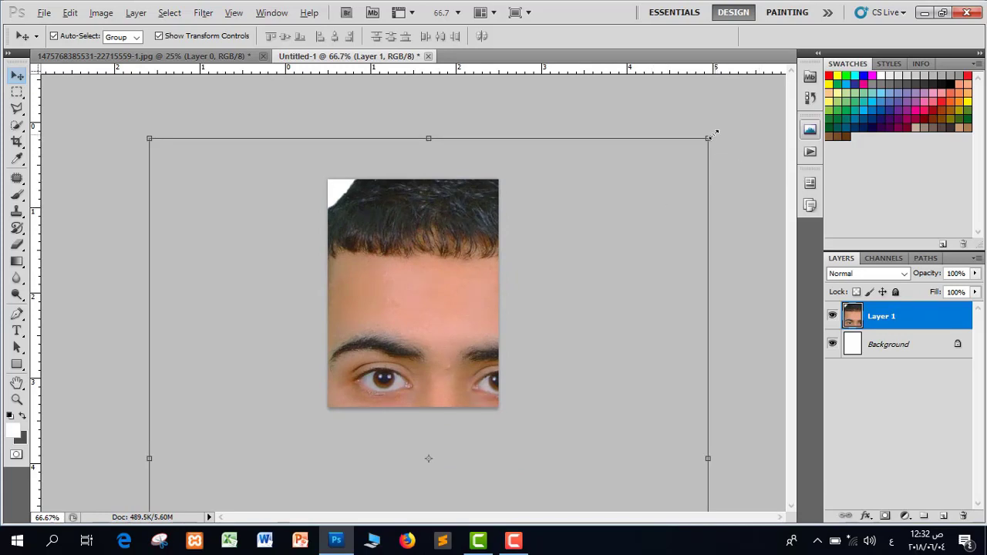
{"action": "left_click_drag", "start_coordinate": [685, 148], "coordinate": [431, 227]}
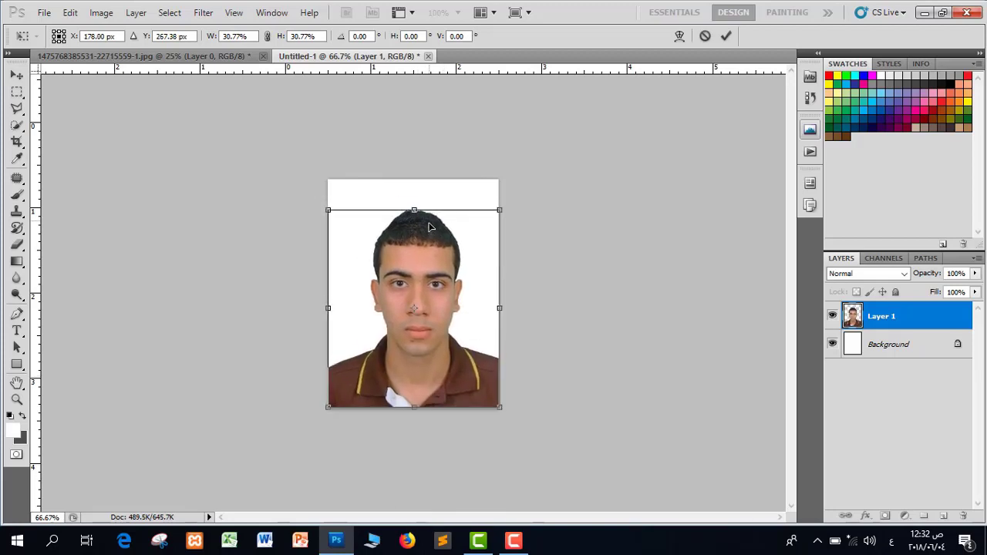
{"action": "left_click_drag", "start_coordinate": [499, 210], "coordinate": [501, 207]}
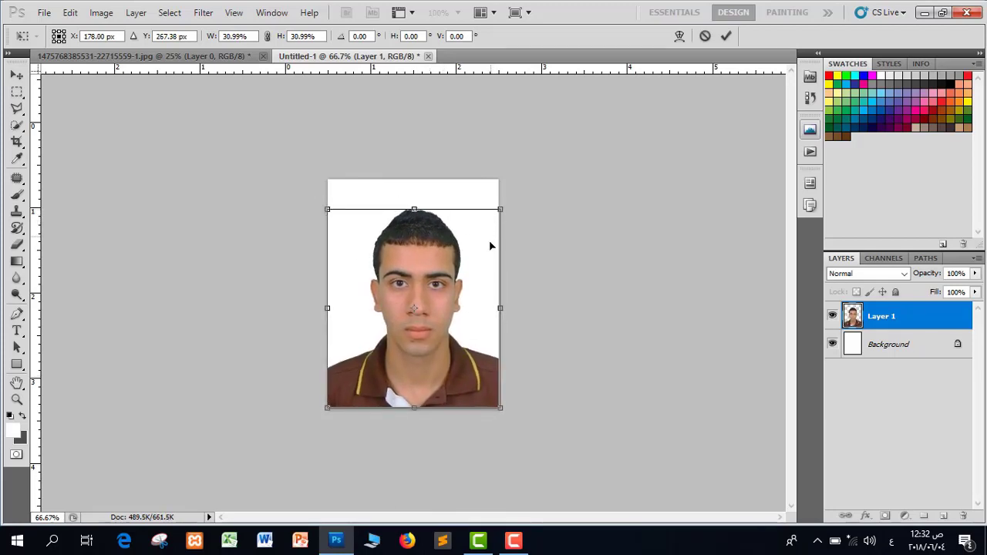
{"action": "left_click", "coordinate": [726, 36]}
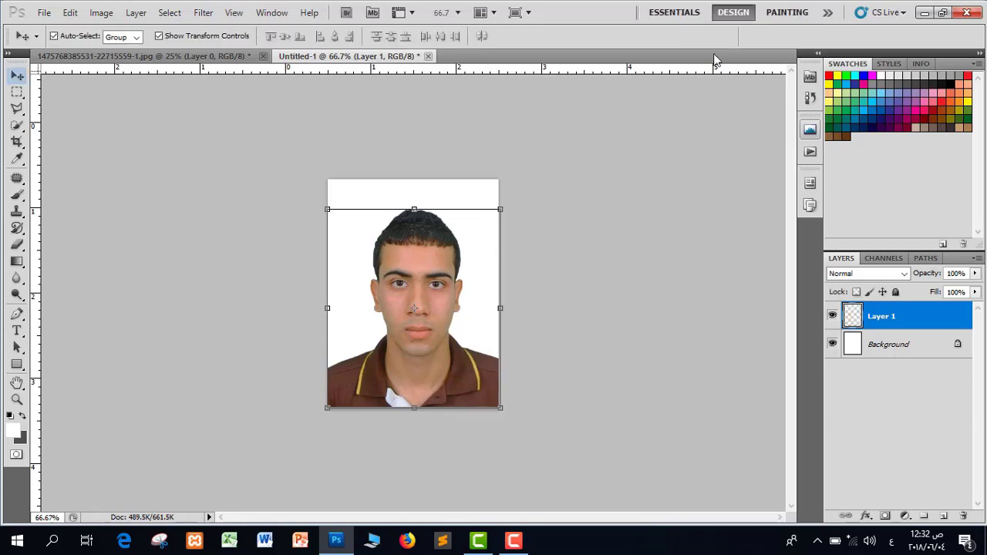
{"action": "left_click", "coordinate": [629, 136]}
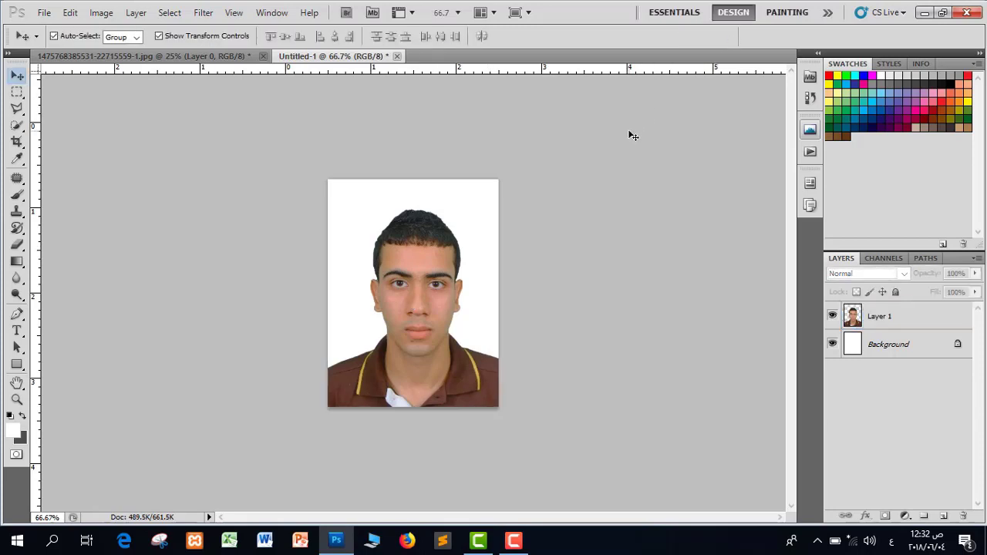
Merge Layer 1 with the white Background layer.
{"action": "left_click", "coordinate": [891, 318]}
{"action": "left_click", "coordinate": [873, 346], "text": "shift"}
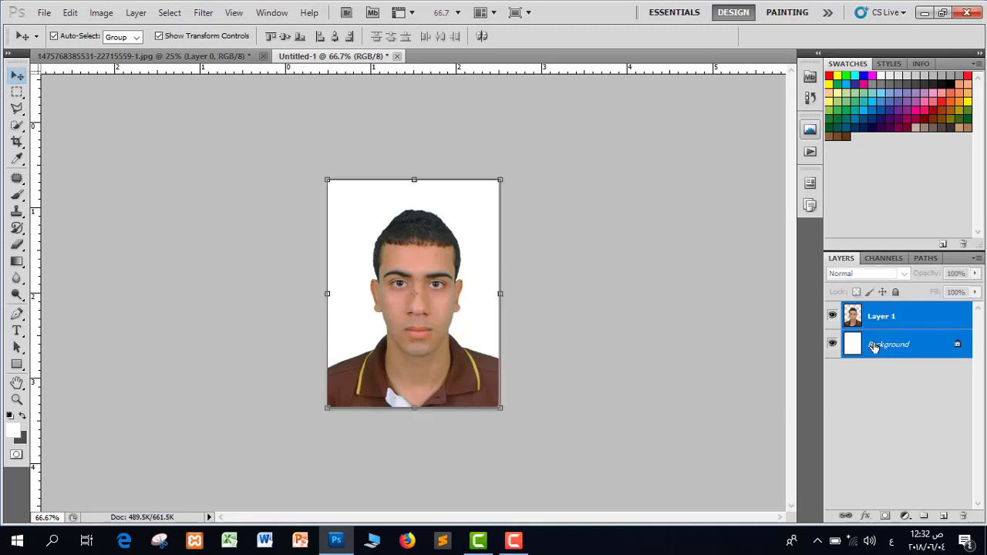
{"action": "left_click", "coordinate": [903, 318]}
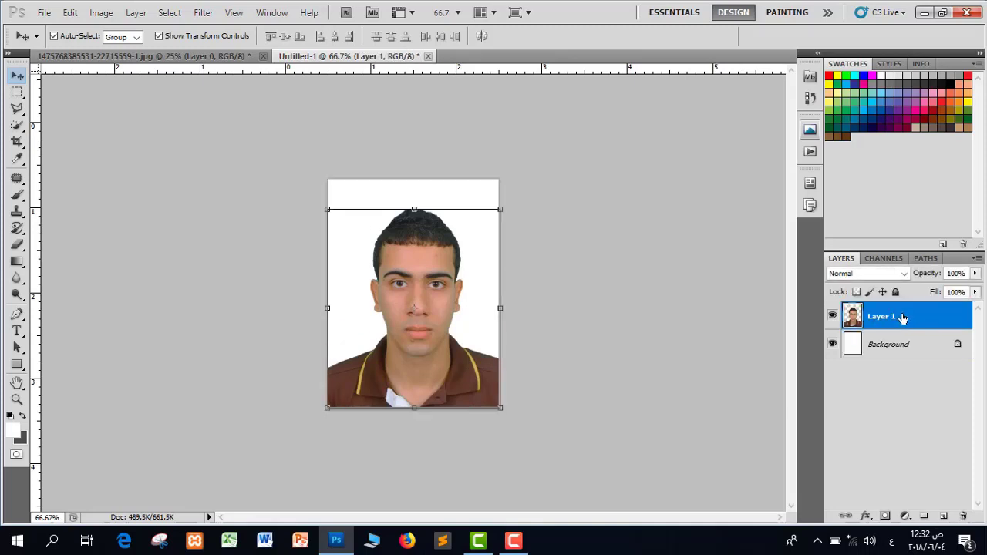
{"action": "left_click", "coordinate": [896, 353], "text": "ctrl"}
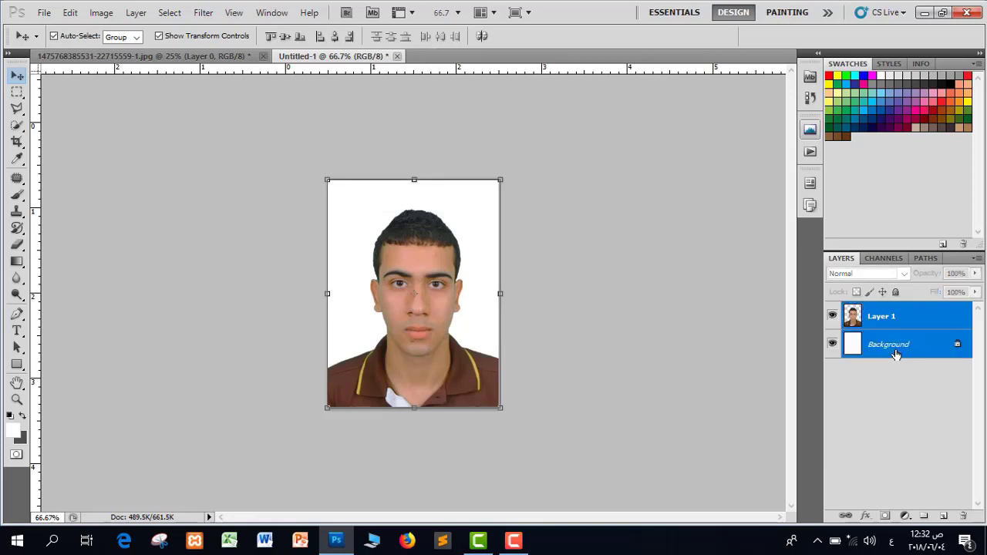
{"action": "right_click", "coordinate": [894, 351]}
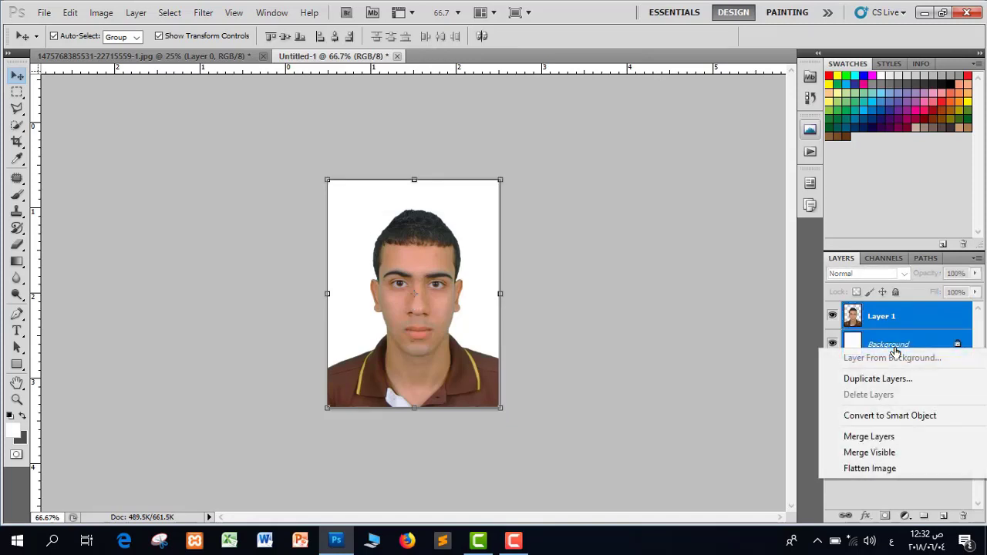
{"action": "left_click", "coordinate": [880, 438]}
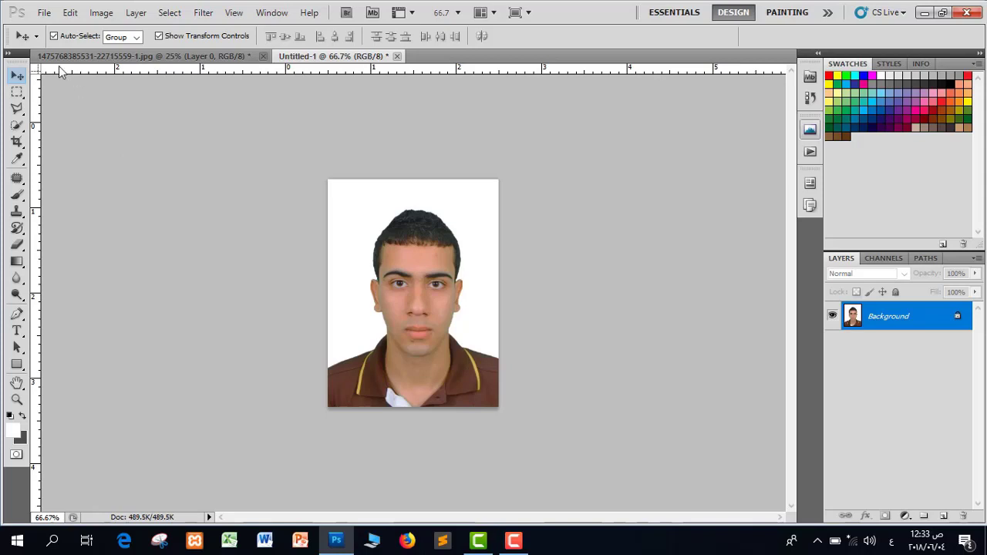
Create another new document 12 cm wide and 8 cm high at 300 pixels/inch for the photo sheet.
{"action": "left_click", "coordinate": [43, 15]}
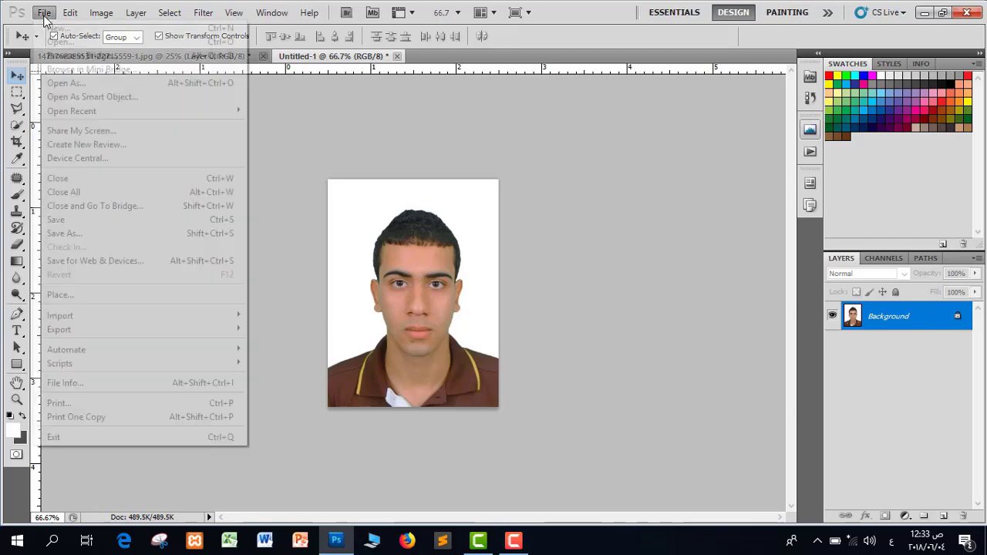
{"action": "left_click", "coordinate": [51, 30]}
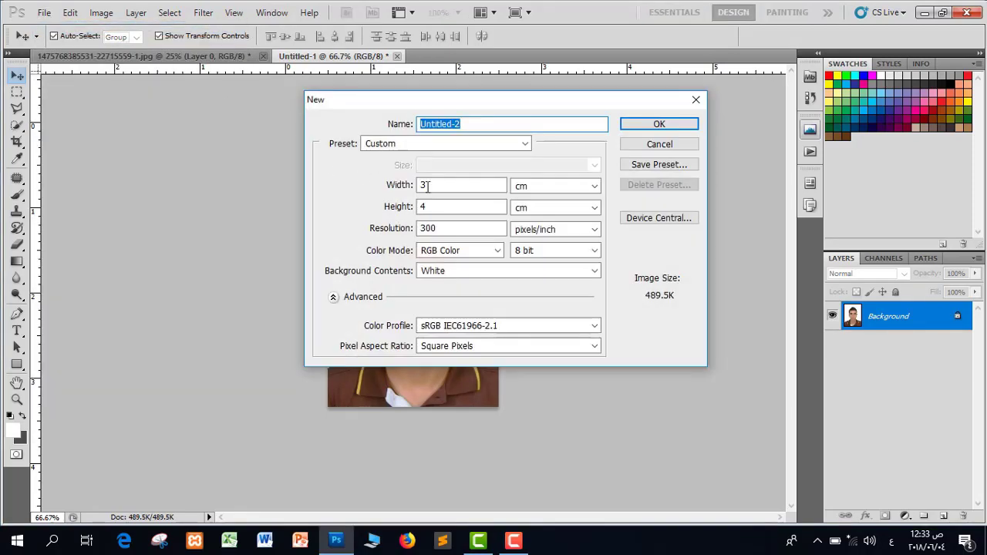
{"action": "left_click", "coordinate": [426, 185]}
{"action": "type", "text": "12"}
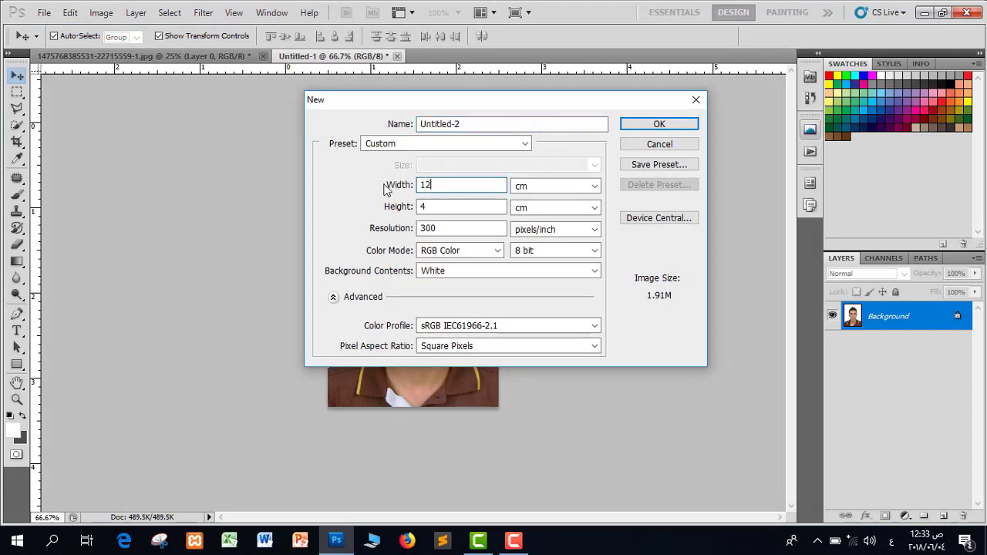
{"action": "left_click", "coordinate": [461, 207]}
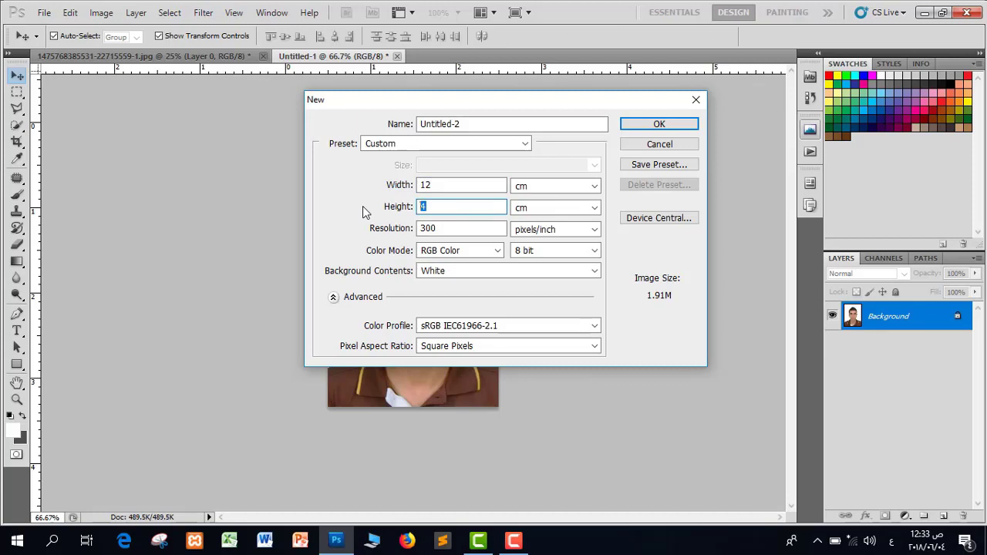
{"action": "type", "text": "8"}
{"action": "left_click", "coordinate": [645, 127]}
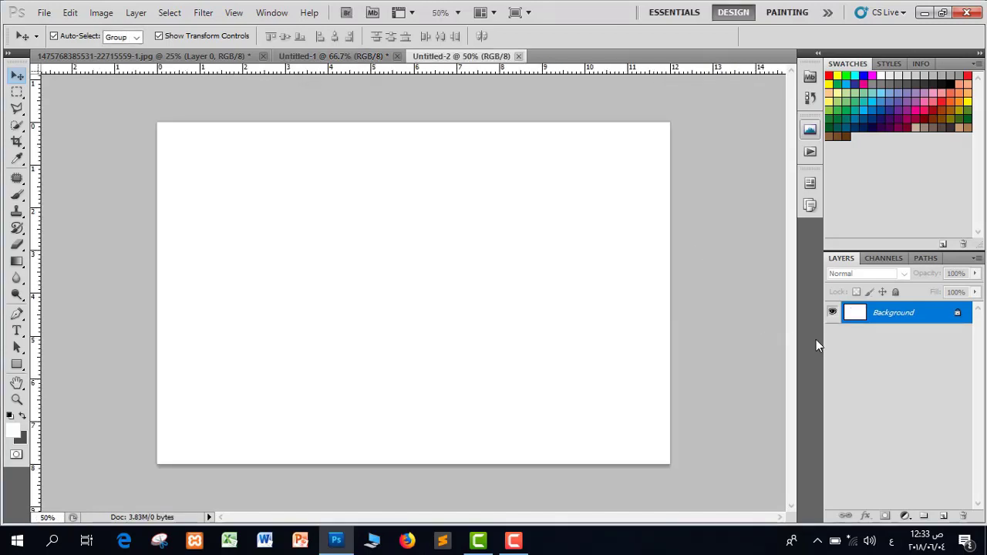
Copy the merged portrait into the upper-left corner of the 12 × 8 cm sheet and duplicate it directly beside the first.
{"action": "left_click", "coordinate": [336, 57]}
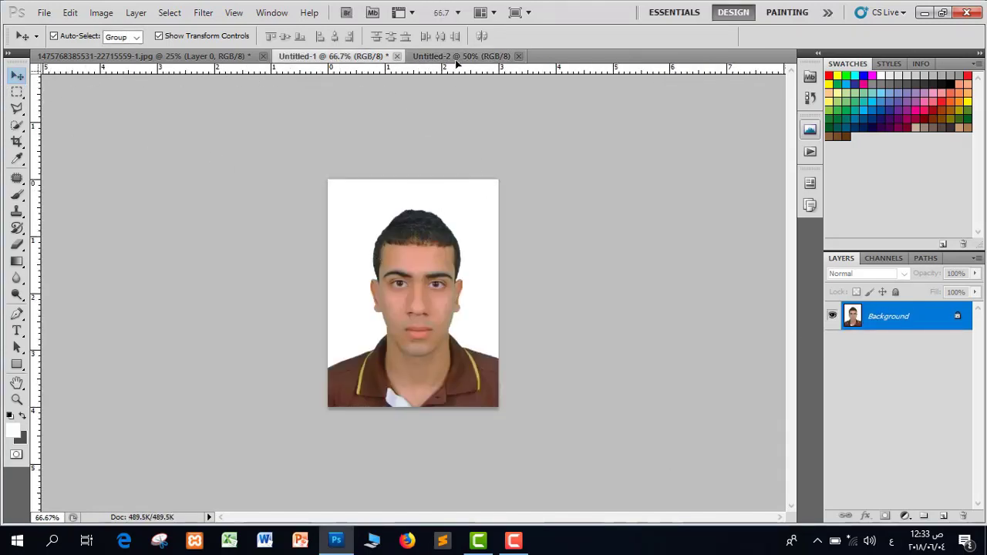
{"action": "left_click_drag", "start_coordinate": [457, 59], "coordinate": [235, 174]}
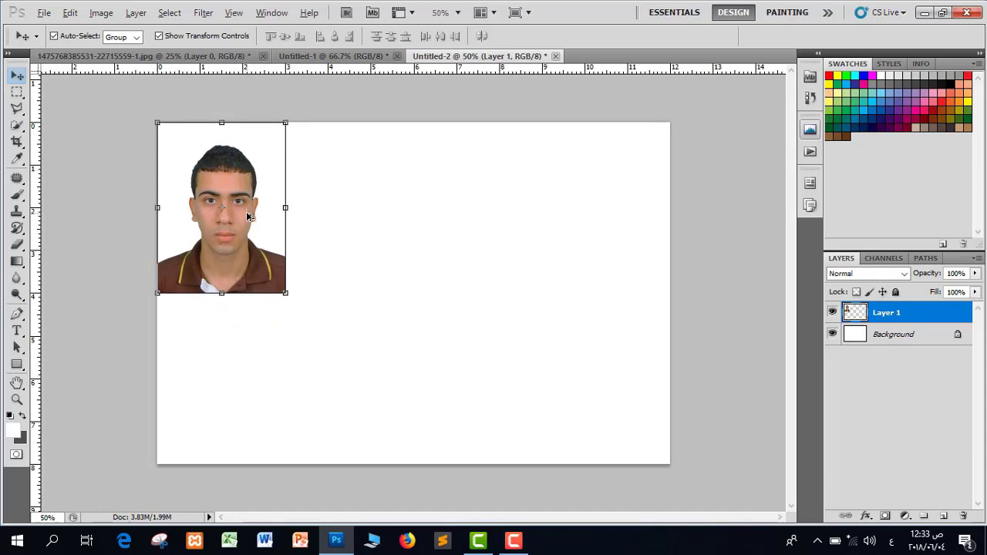
{"action": "left_click_drag", "start_coordinate": [248, 217], "coordinate": [388, 215]}
{"action": "left_click", "coordinate": [423, 220]}
{"action": "left_click", "coordinate": [502, 215]}
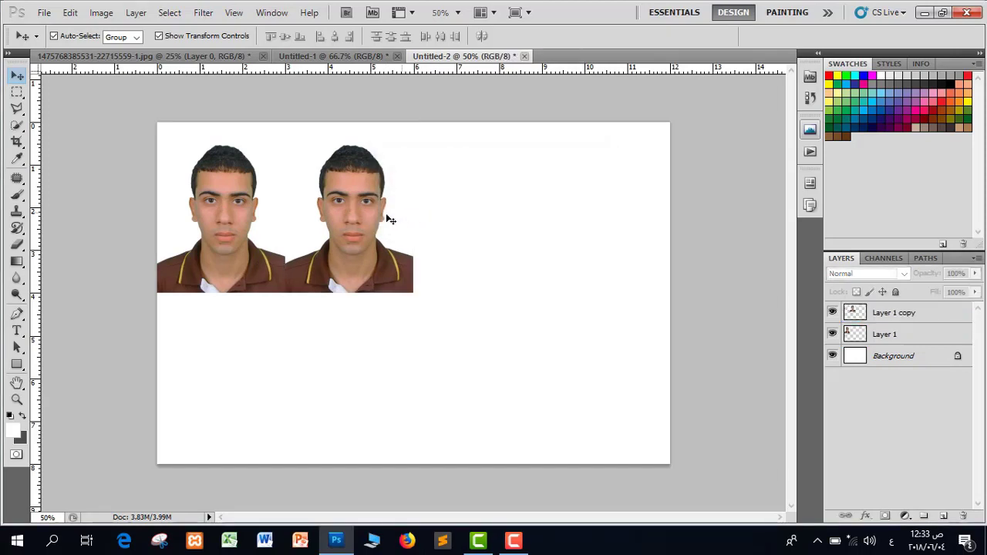
Duplicate the portrait two more times to complete a row of four across the upper half of the sheet.
{"action": "left_click", "coordinate": [389, 220]}
{"action": "left_click_drag", "start_coordinate": [389, 220], "coordinate": [520, 220]}
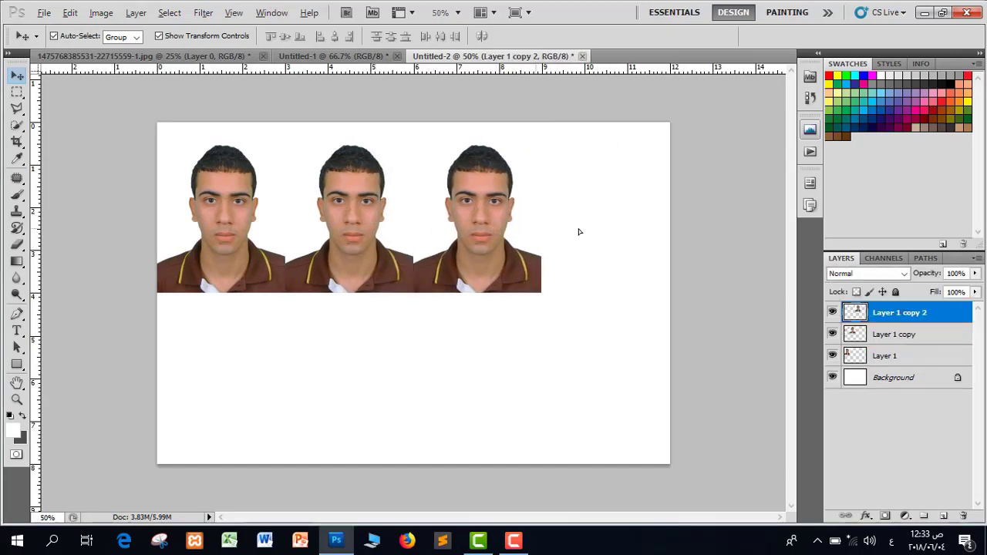
{"action": "left_click_drag", "start_coordinate": [579, 231], "coordinate": [668, 254]}
{"action": "key", "text": "ctrl+z"}
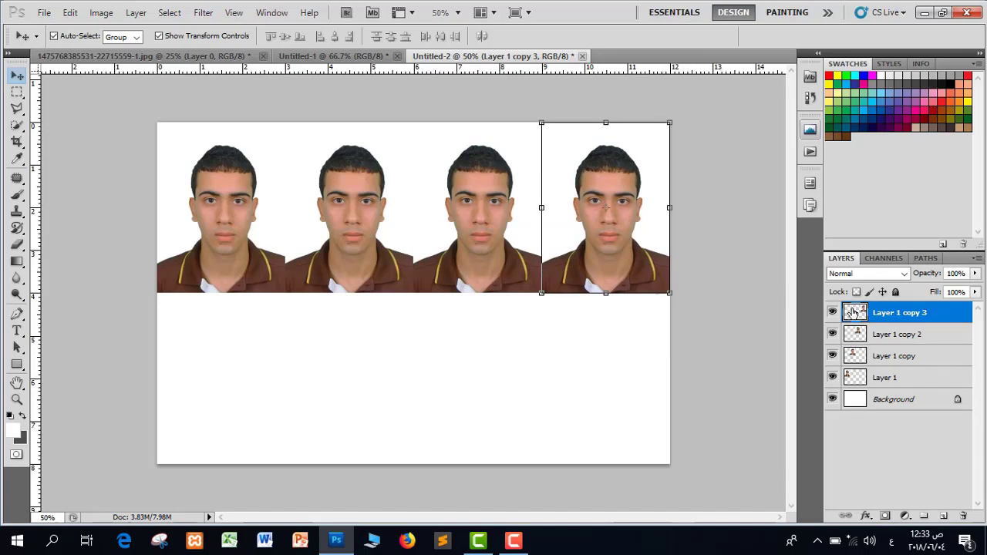
Duplicate all four portrait layers together as a second row filling the sheet's lower half, and close the 12 × 8 cm document.
{"action": "left_click", "coordinate": [934, 335], "text": "shift"}
{"action": "left_click", "coordinate": [933, 356], "text": "shift"}
{"action": "left_click", "coordinate": [932, 378], "text": "shift"}
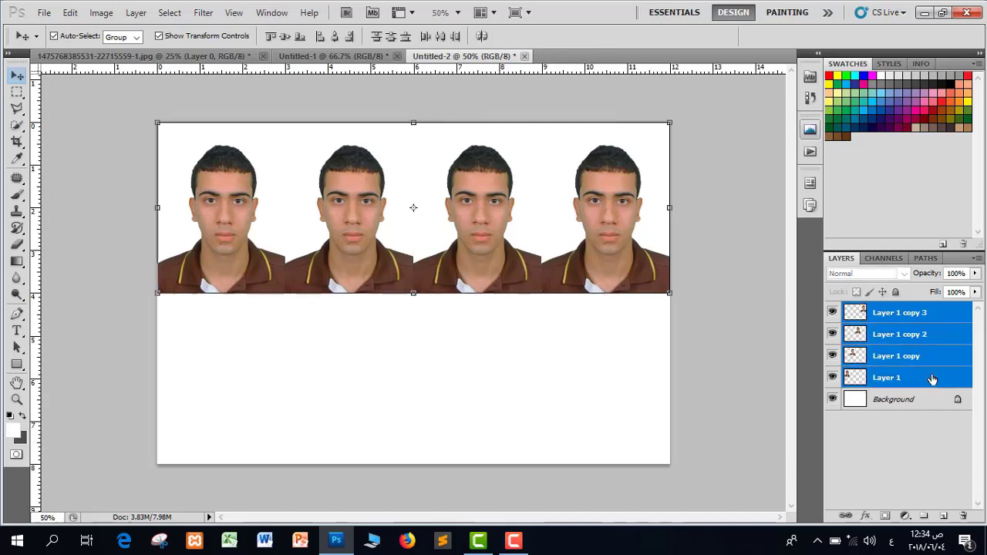
{"action": "left_click", "coordinate": [668, 275], "text": "shift"}
{"action": "left_click", "coordinate": [667, 274], "text": "shift"}
{"action": "left_click_drag", "start_coordinate": [618, 231], "coordinate": [640, 403]}
{"action": "left_click", "coordinate": [772, 291]}
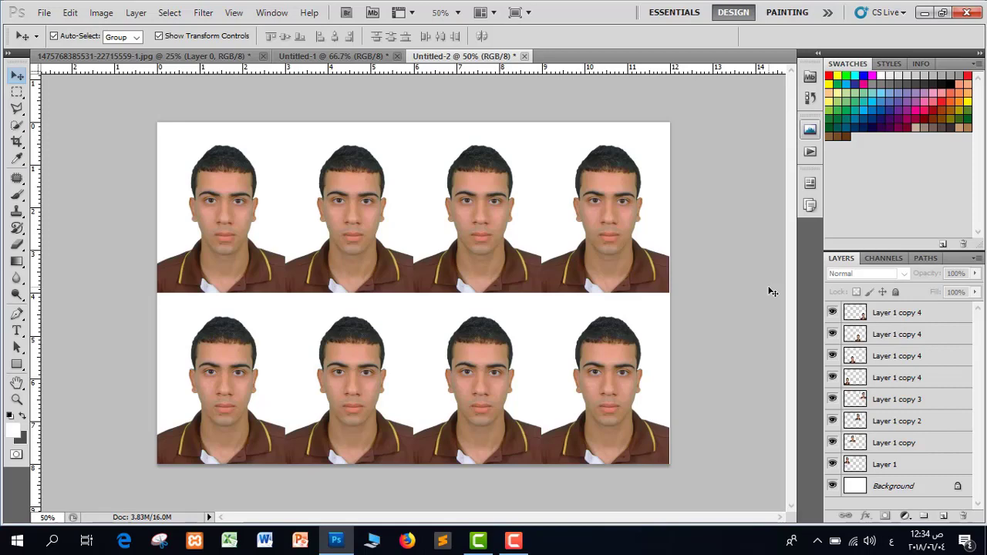
{"action": "key", "text": "ctrl+w"}
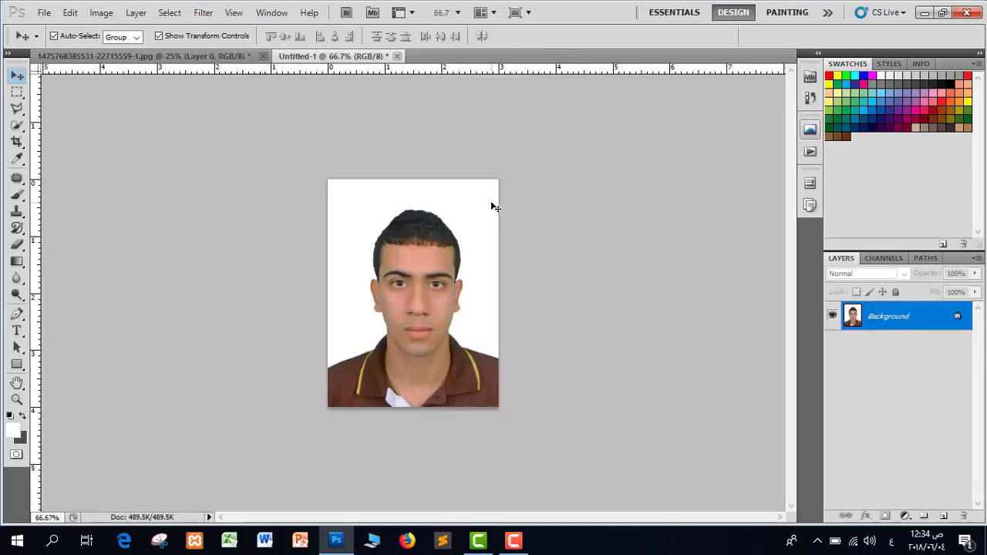
Create a new RGB document 12 cm wide and 8 cm high at 300 pixels/inch with a white background.
{"action": "left_click", "coordinate": [44, 13]}
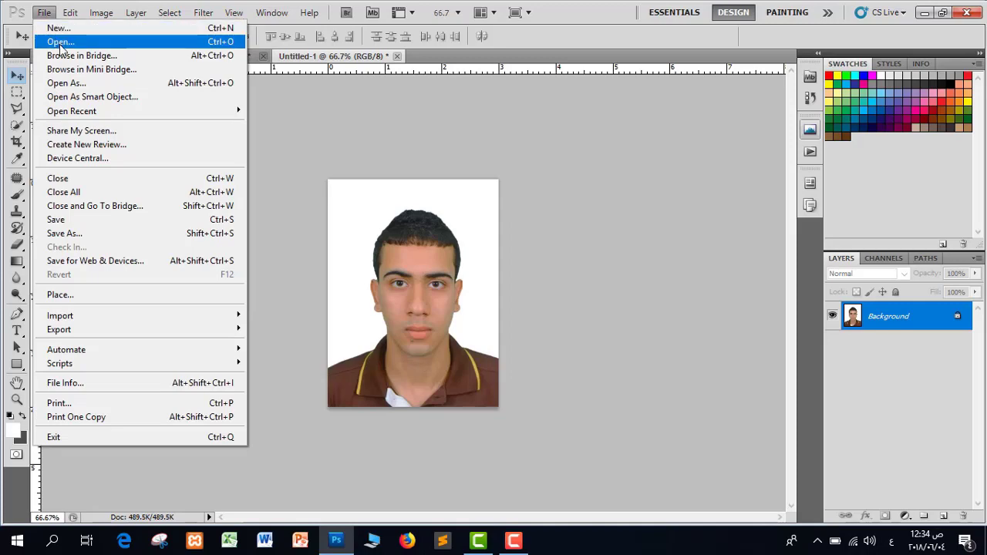
{"action": "left_click", "coordinate": [59, 27]}
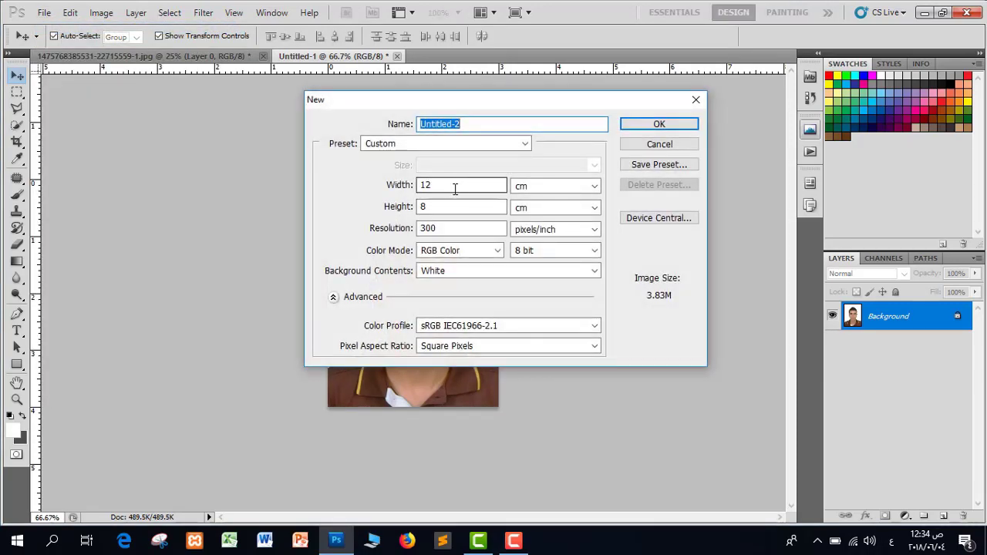
{"action": "left_click", "coordinate": [455, 189]}
{"action": "key", "text": "Tab"}
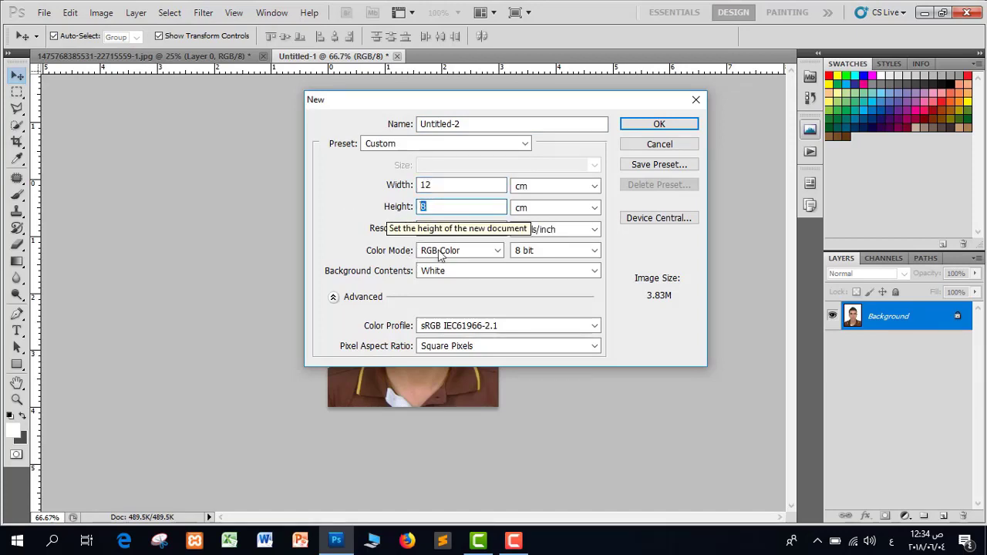
{"action": "left_click", "coordinate": [661, 125]}
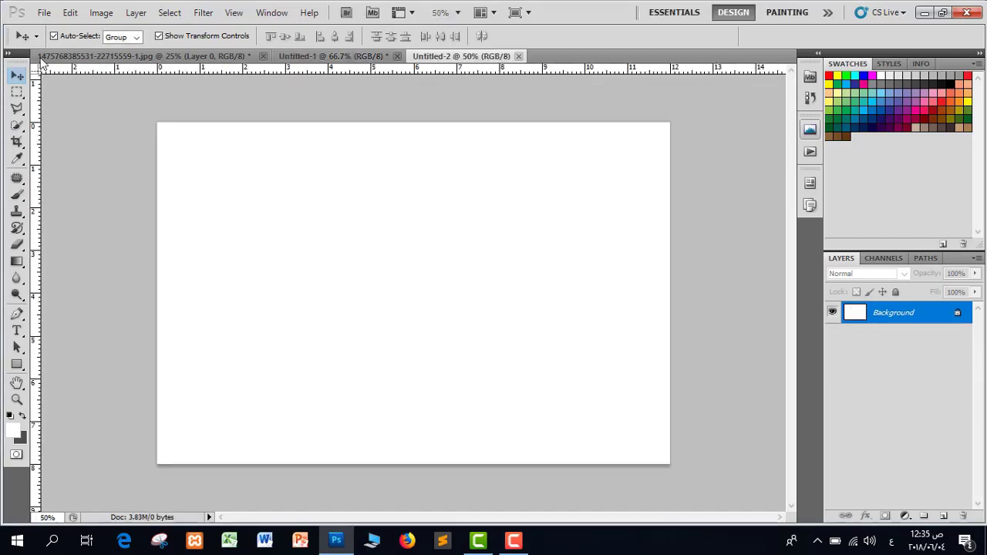
{"action": "left_click", "coordinate": [310, 56]}
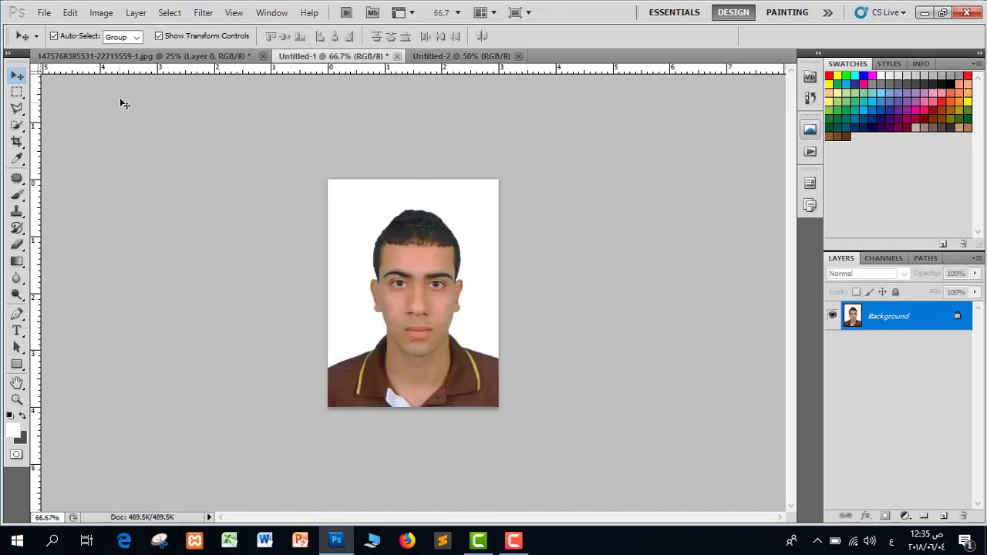
{"action": "left_click_drag", "start_coordinate": [472, 56], "coordinate": [480, 270]}
{"action": "key", "text": "ctrl+z"}
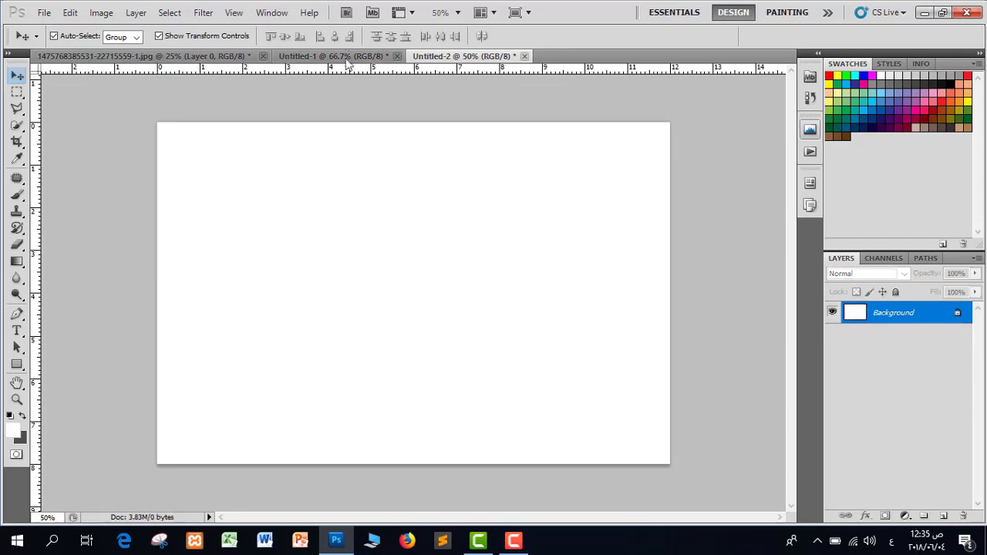
Copy the entire 3 × 4 cm portrait into the blank 12 × 8 cm sheet and move it to the sheet's upper-left corner.
{"action": "left_click", "coordinate": [332, 57]}
{"action": "key", "text": "ctrl+a"}
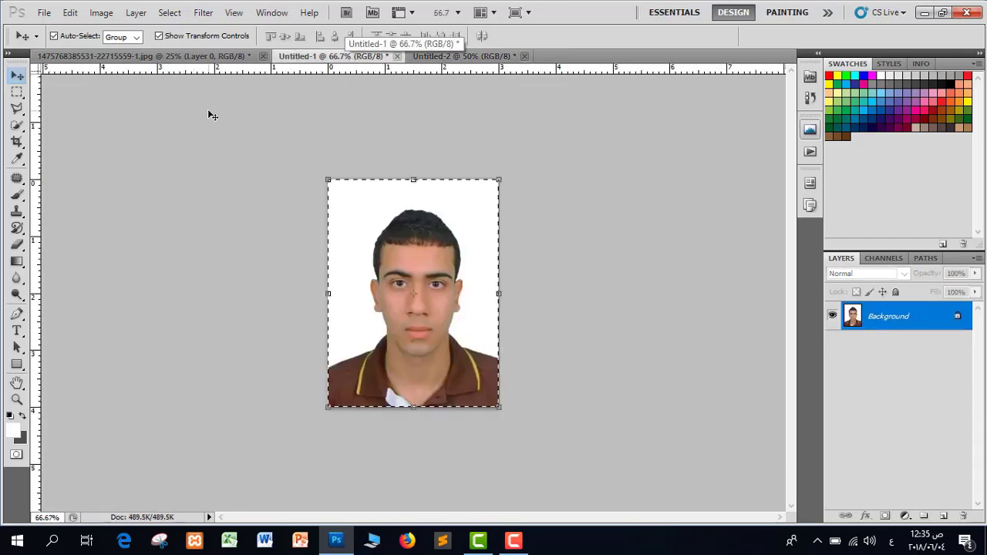
{"action": "left_click", "coordinate": [70, 12]}
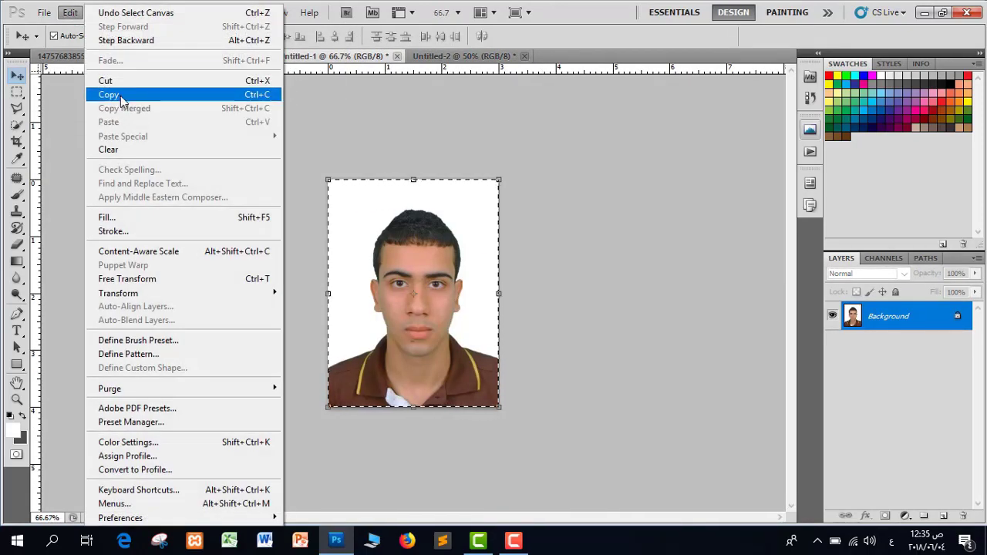
{"action": "left_click", "coordinate": [120, 95]}
{"action": "left_click", "coordinate": [434, 58]}
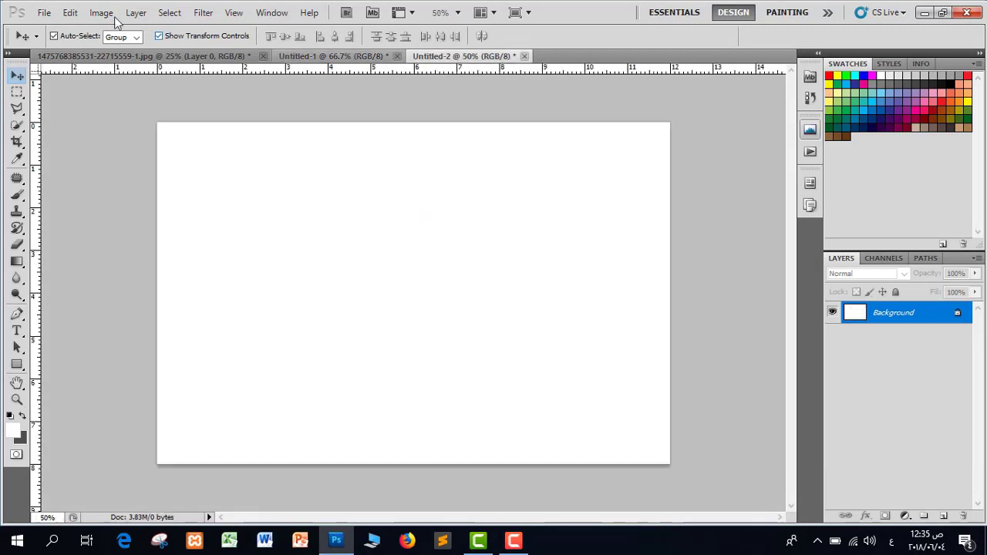
{"action": "left_click", "coordinate": [48, 14]}
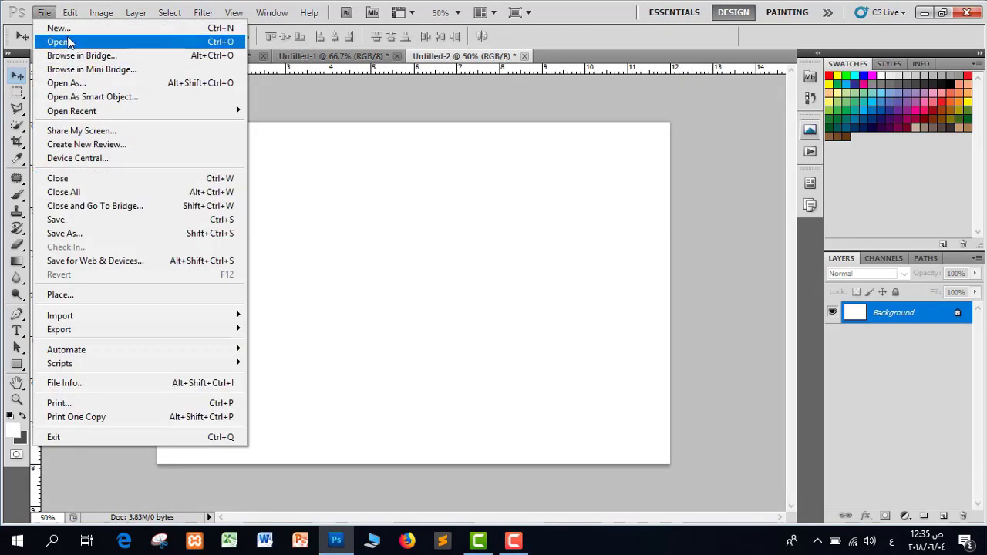
{"action": "mouse_move", "coordinate": [70, 13]}
{"action": "left_click", "coordinate": [116, 126]}
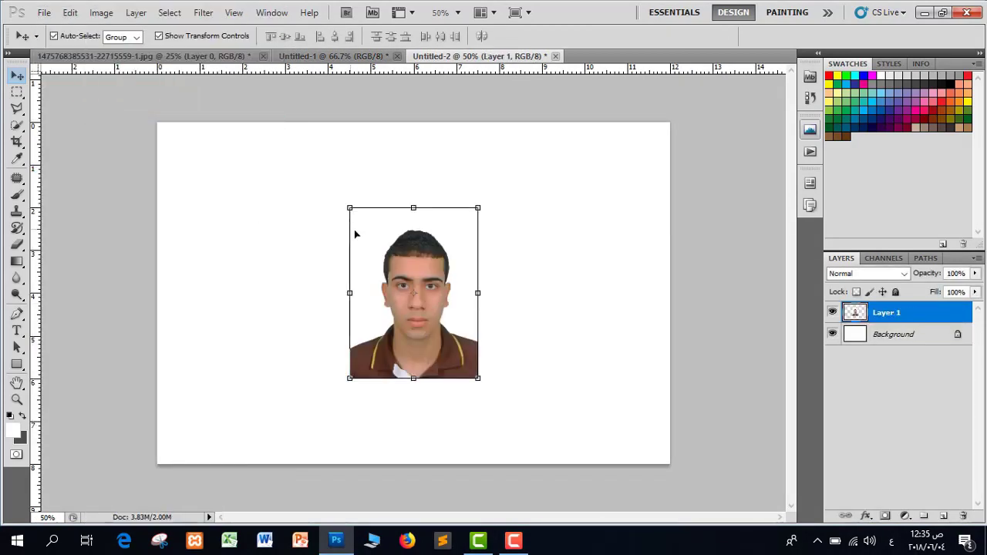
{"action": "left_click_drag", "start_coordinate": [355, 231], "coordinate": [224, 194]}
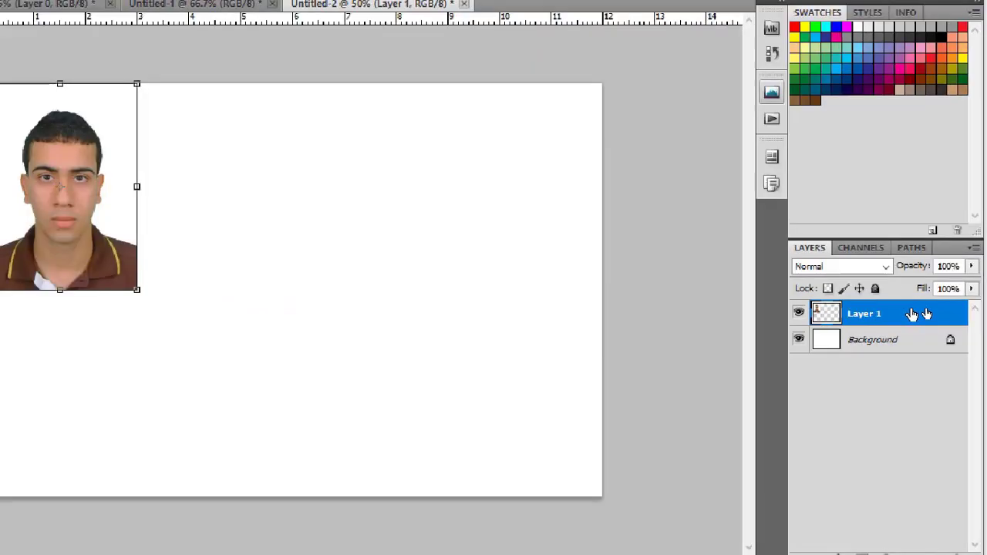
Convert the portrait layer to a smart object and duplicate it three times to form a row of four across the sheet's upper half.
{"action": "right_click", "coordinate": [920, 311]}
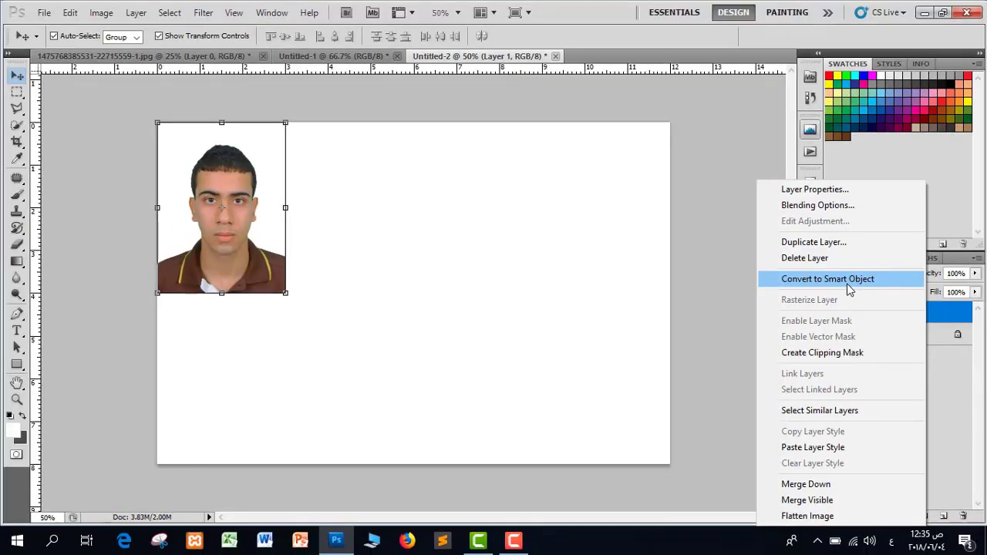
{"action": "left_click", "coordinate": [708, 219]}
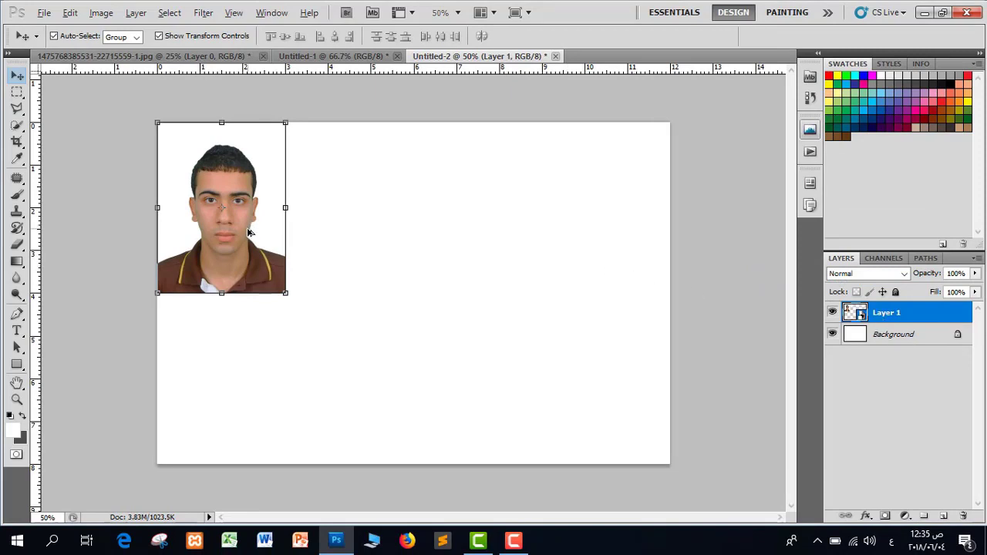
{"action": "left_click_drag", "start_coordinate": [244, 230], "coordinate": [618, 244]}
{"action": "left_click", "coordinate": [474, 231]}
{"action": "key", "text": "Return"}
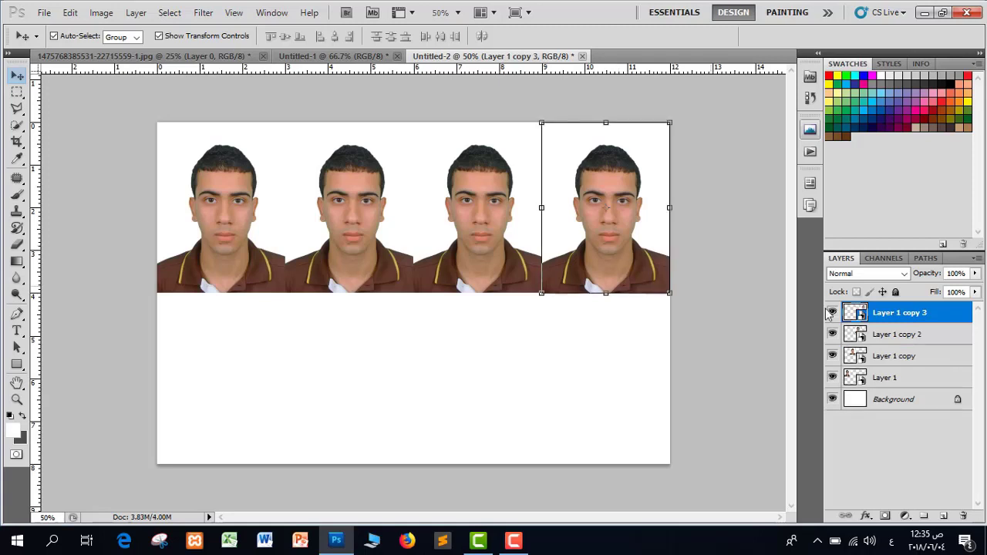
Duplicate all four smart-object portraits together as a second row filling the lower half of the sheet.
{"action": "left_click", "coordinate": [923, 380], "text": "shift"}
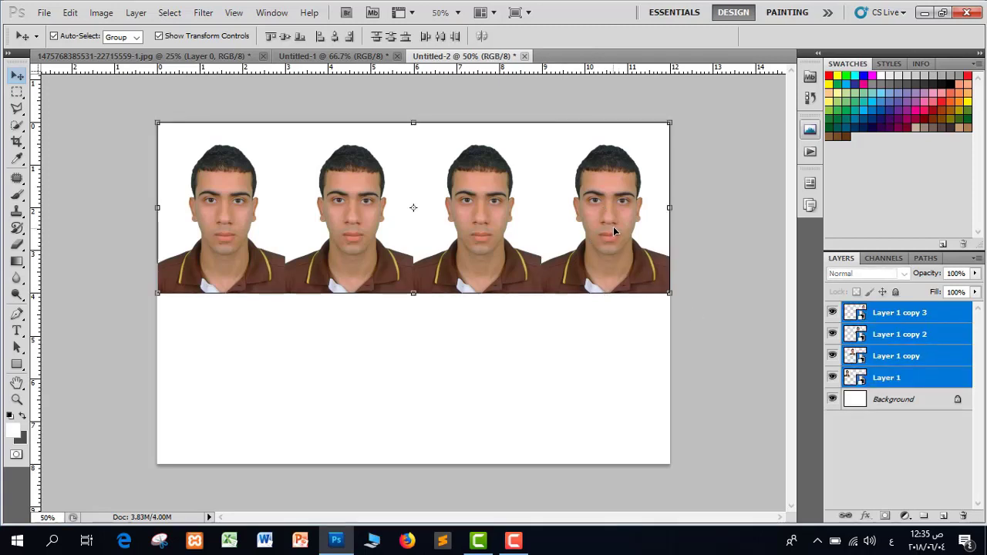
{"action": "left_click_drag", "start_coordinate": [615, 245], "coordinate": [639, 401]}
{"action": "left_click", "coordinate": [741, 323]}
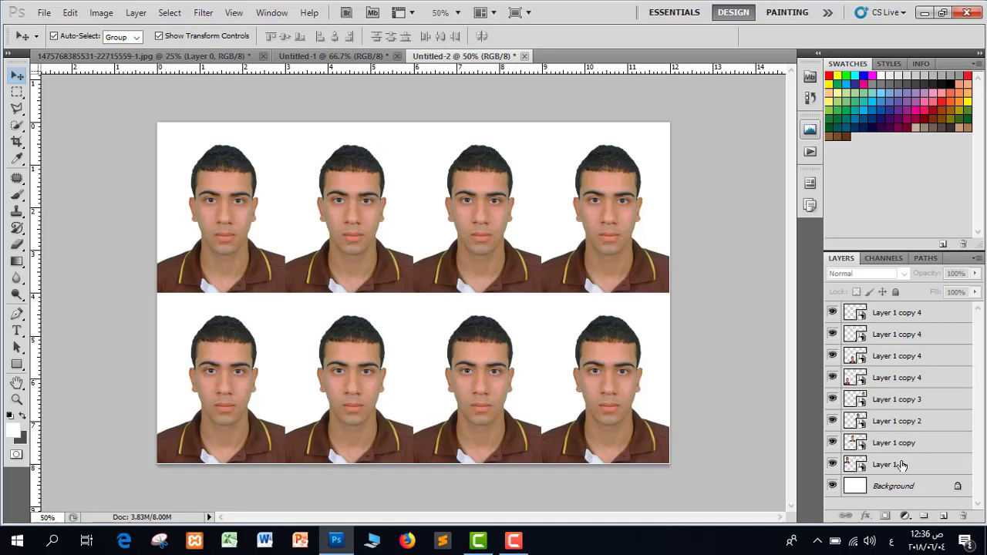
Rename the original portrait layer, Layer 1, to "القالب الرئيسي".
{"action": "left_click", "coordinate": [892, 315]}
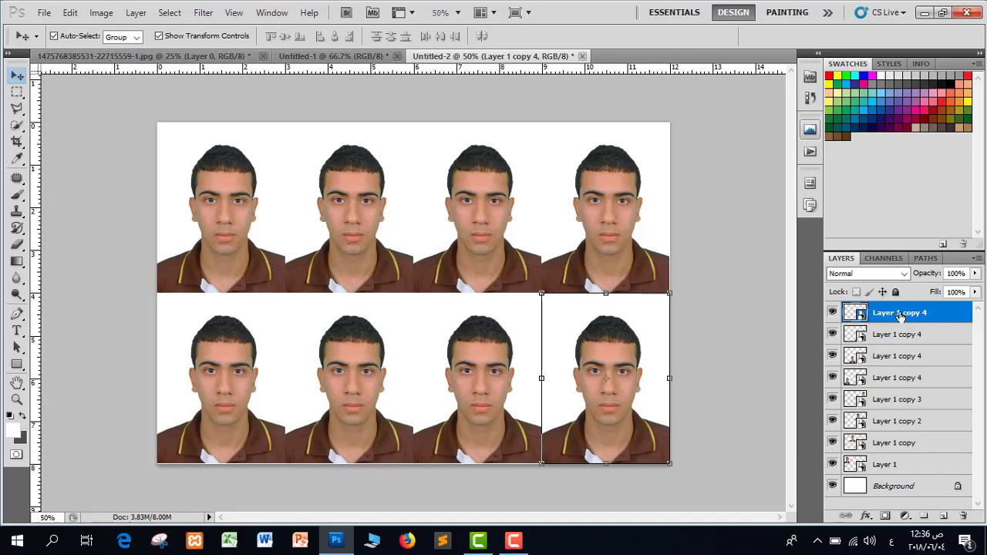
{"action": "left_click", "coordinate": [896, 466]}
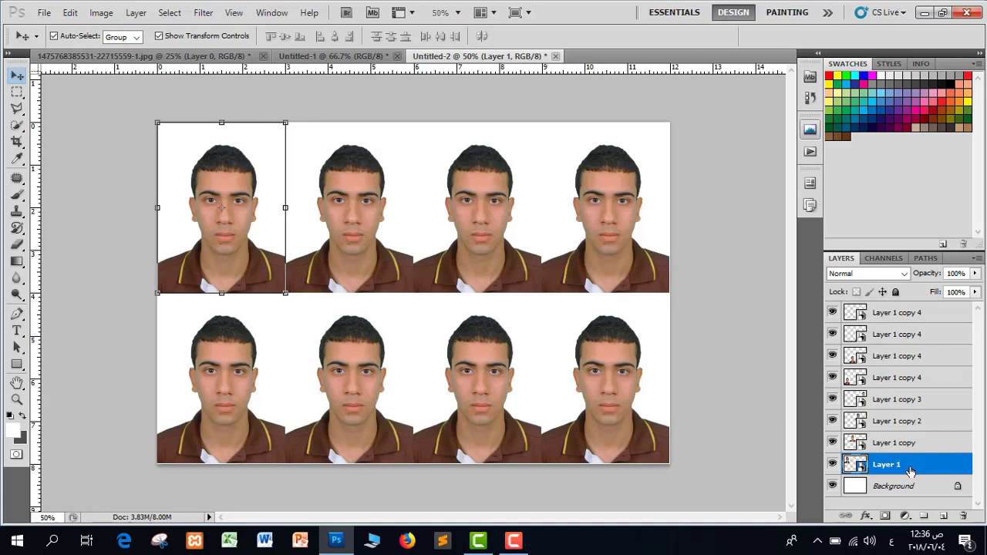
{"action": "double_click", "coordinate": [885, 467]}
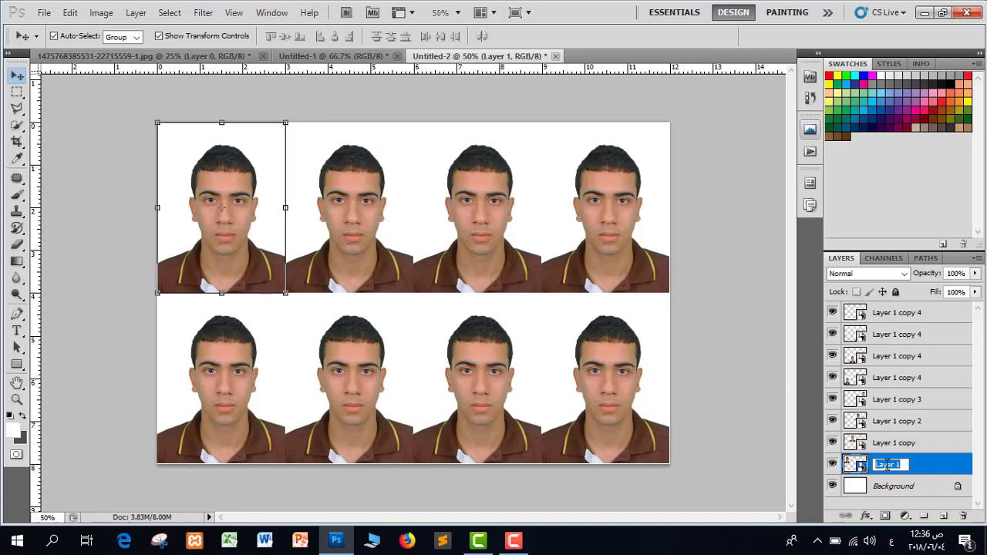
{"action": "key", "text": "BackSpace"}
{"action": "type", "text": "القالب برع"}
{"action": "type", "text": "ئيسي"}
{"action": "key", "text": "Return"}
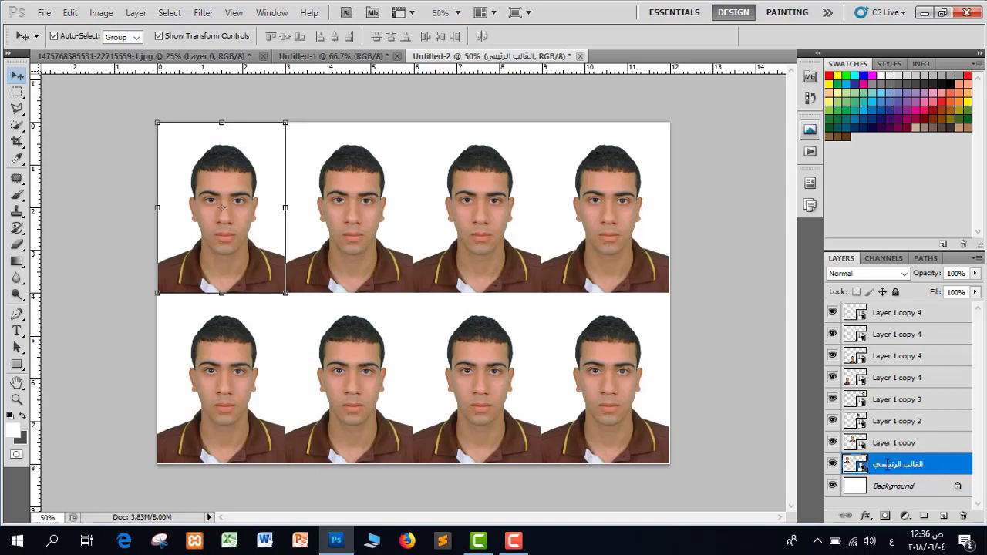
Group the seven duplicate portrait layers, leaving the original portrait layer and the background outside the group.
{"action": "left_click", "coordinate": [925, 446]}
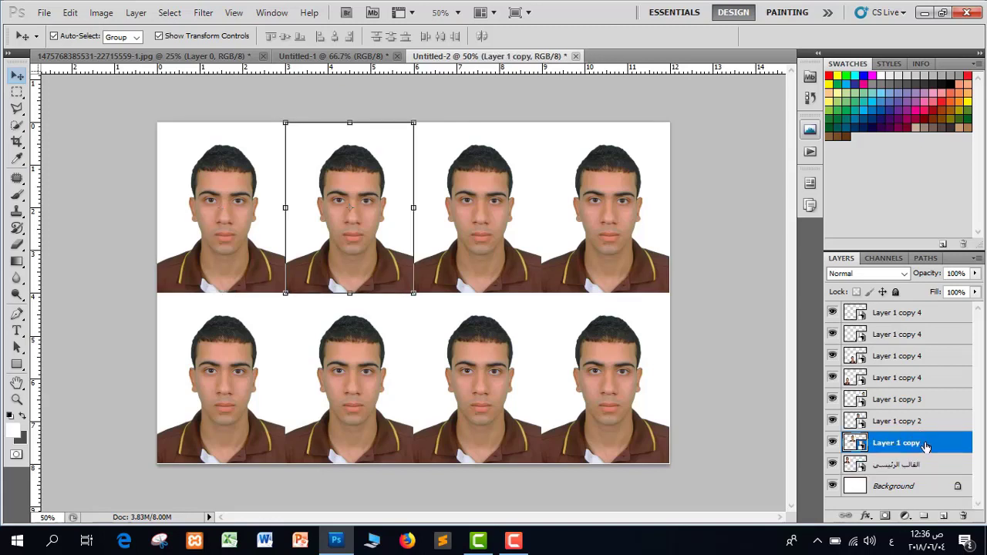
{"action": "left_click", "coordinate": [929, 421], "text": "shift"}
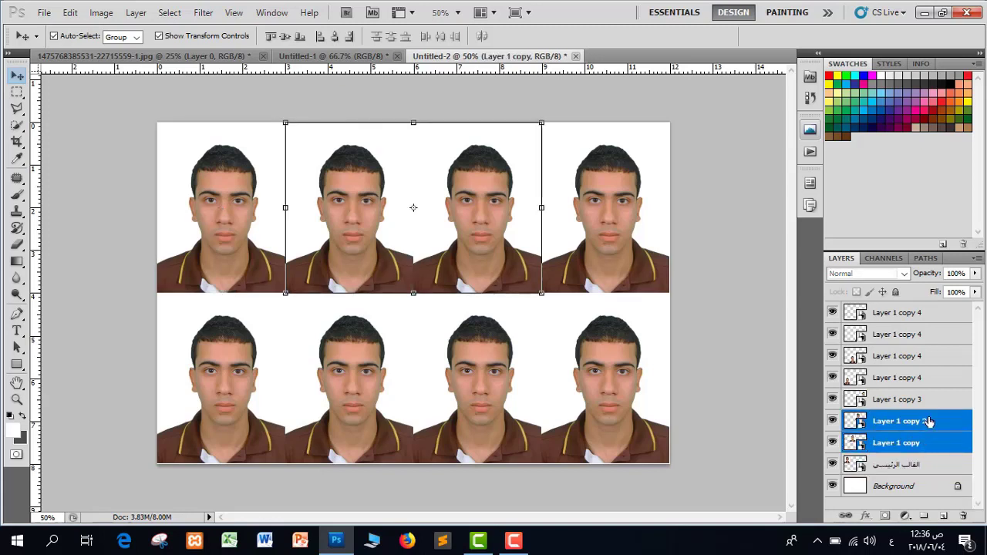
{"action": "left_click", "coordinate": [931, 401], "text": "shift"}
{"action": "left_click", "coordinate": [935, 379], "text": "shift"}
{"action": "left_click", "coordinate": [932, 357], "text": "shift"}
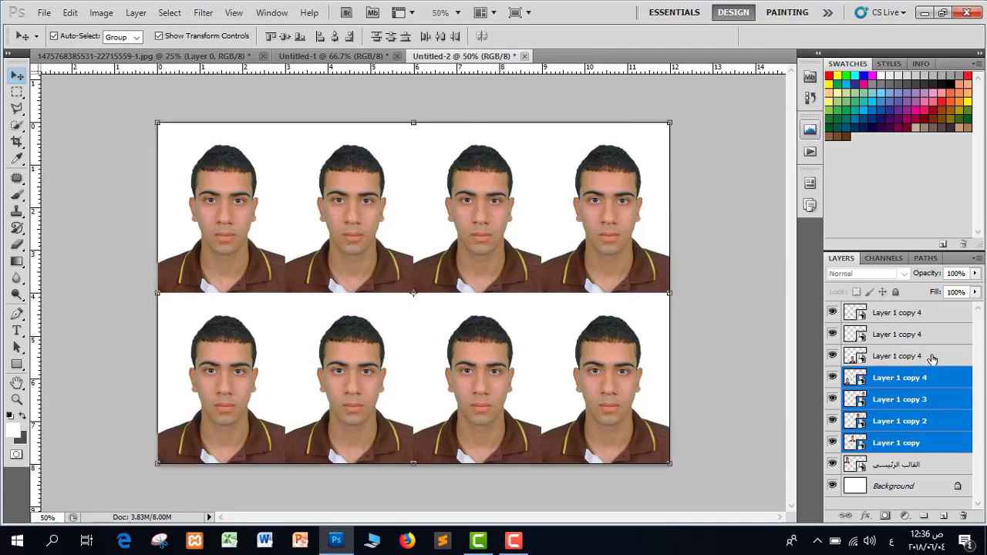
{"action": "left_click", "coordinate": [933, 336], "text": "shift"}
{"action": "left_click", "coordinate": [932, 316], "text": "shift"}
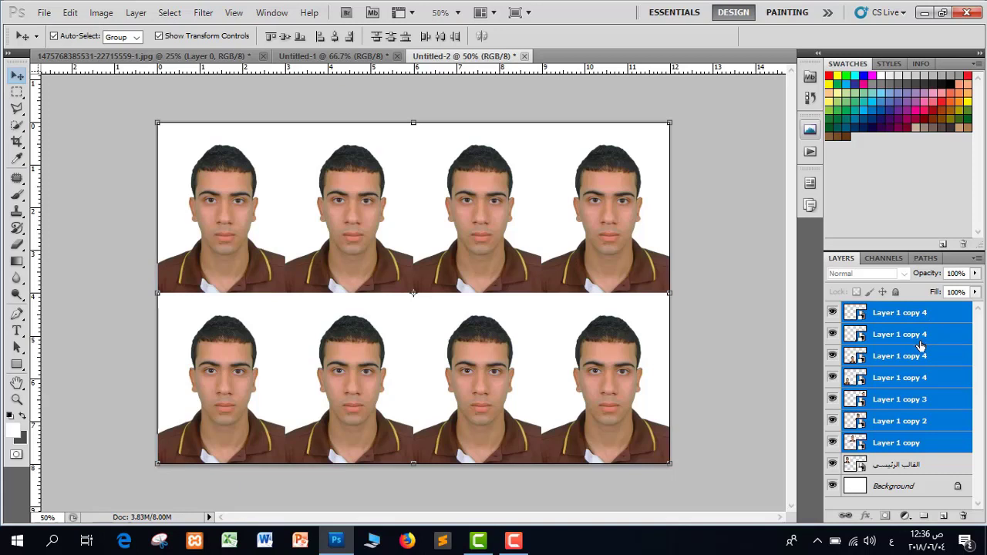
{"action": "key", "text": "ctrl+g"}
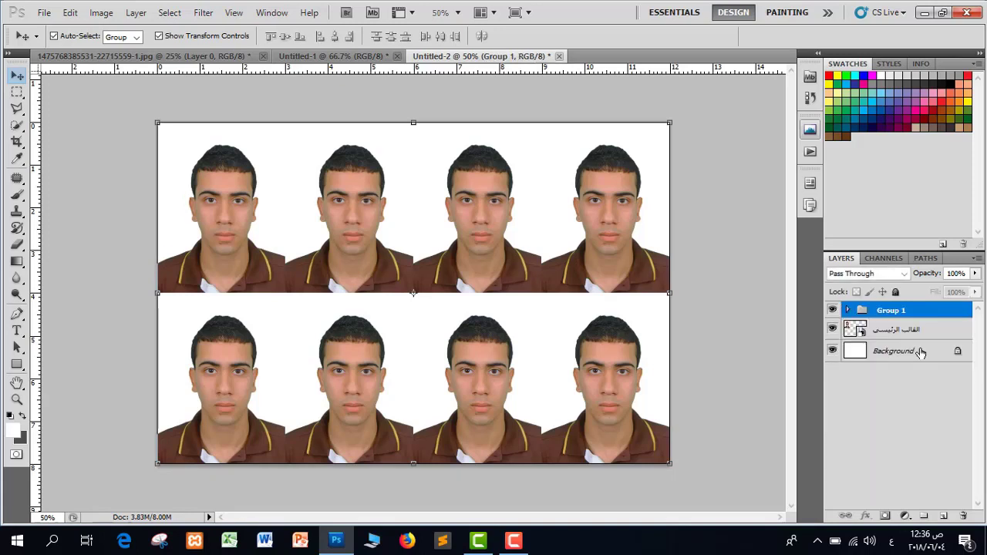
Save the sheet as a Photoshop PSD named "قالب صور معاملات" in the Documents folder.
{"action": "left_click", "coordinate": [908, 330]}
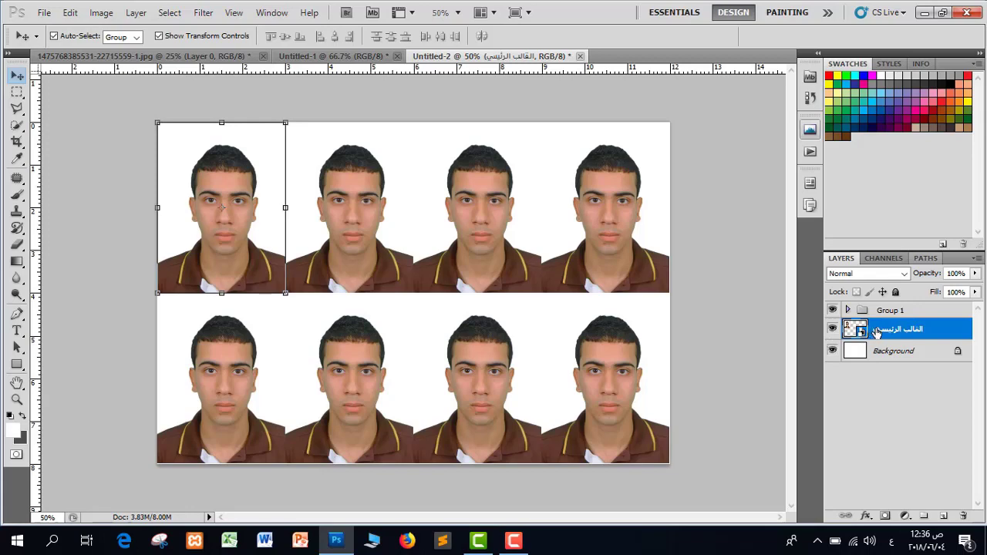
{"action": "left_click", "coordinate": [44, 13]}
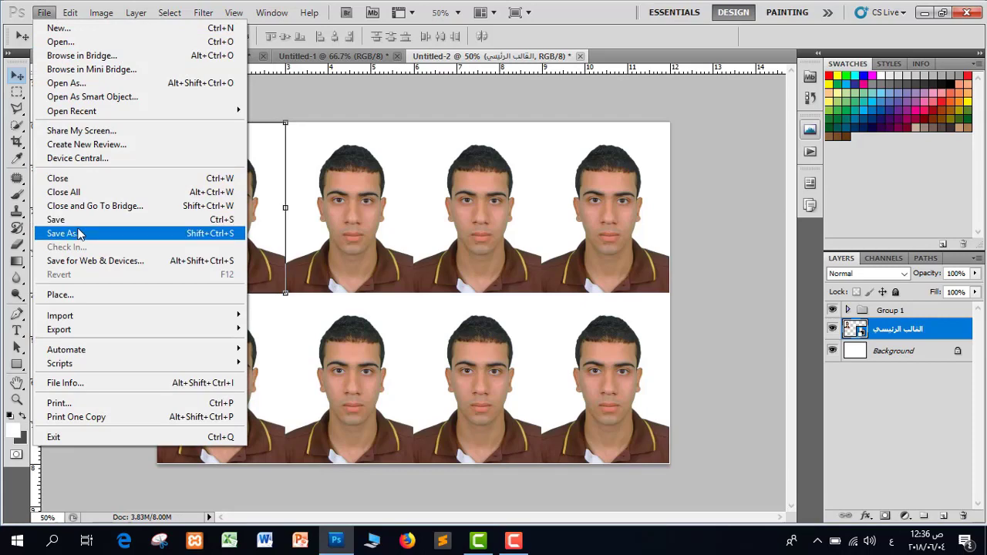
{"action": "left_click", "coordinate": [77, 221]}
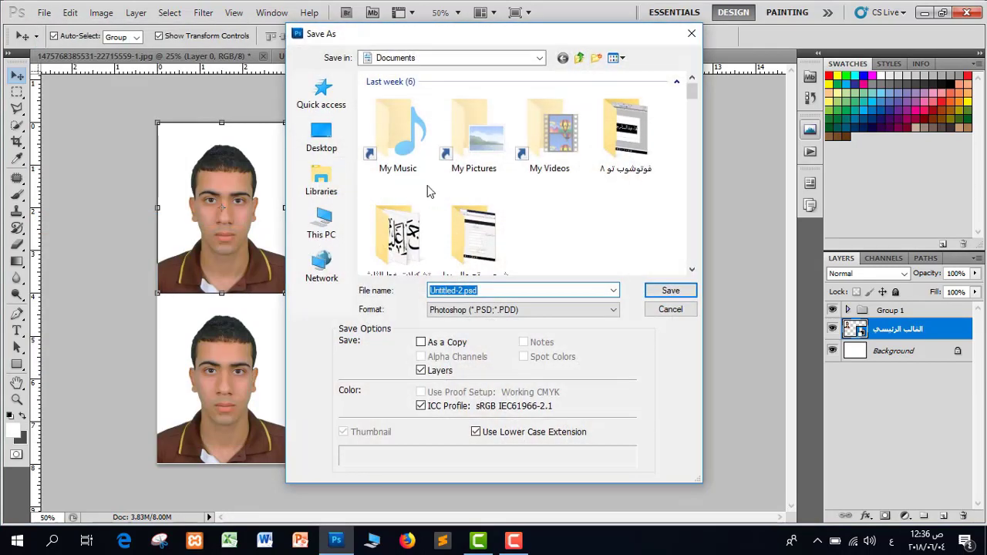
{"action": "type", "text": "قا"}
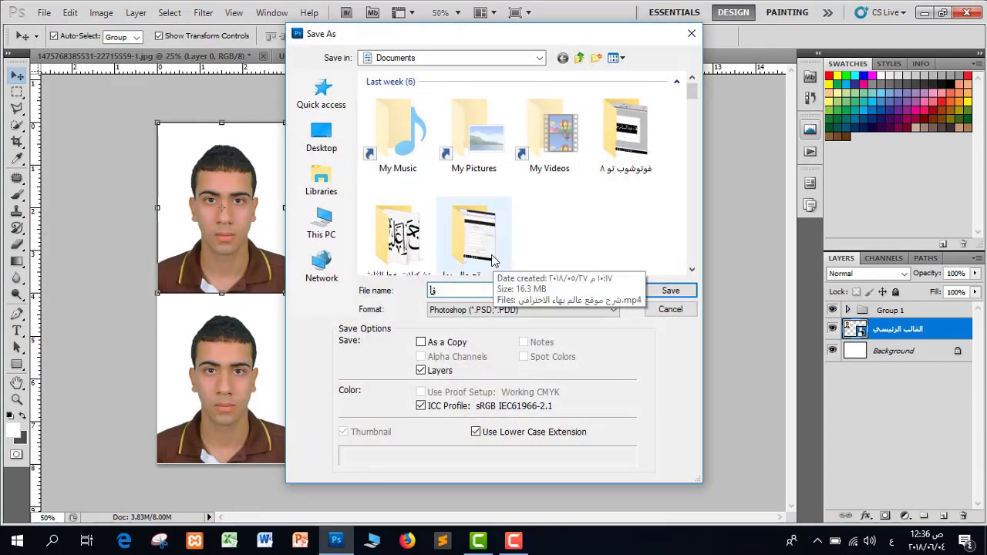
{"action": "type", "text": "لب صاور معاملات"}
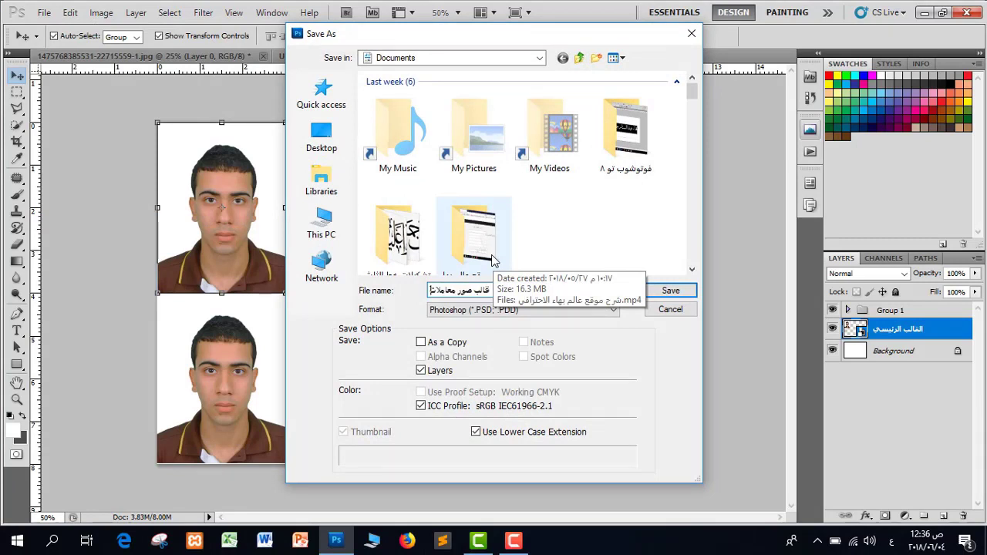
{"action": "left_click", "coordinate": [669, 293]}
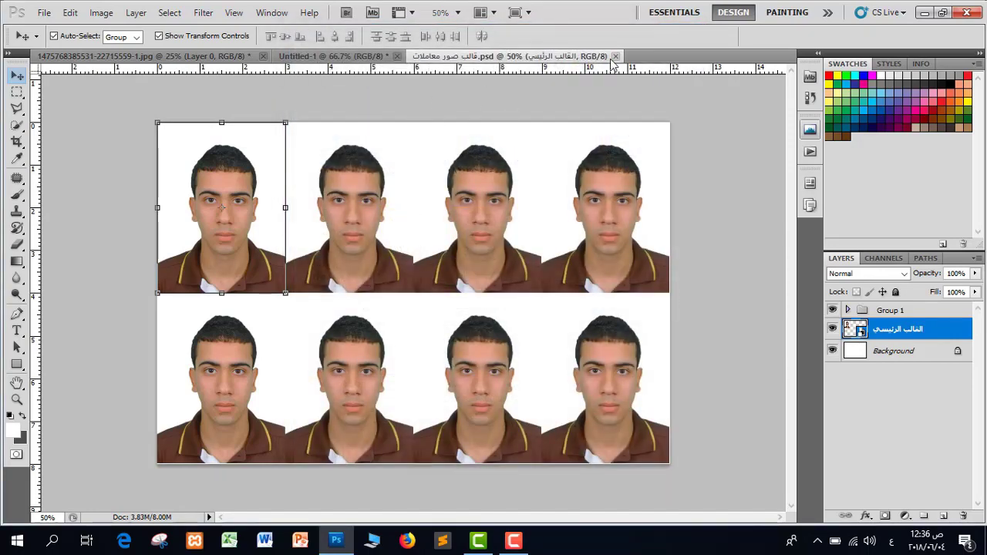
Close the saved sheet, and close the 3 × 4 cm portrait and the cut-out source image without saving them.
{"action": "left_click", "coordinate": [615, 56]}
{"action": "left_click", "coordinate": [397, 56]}
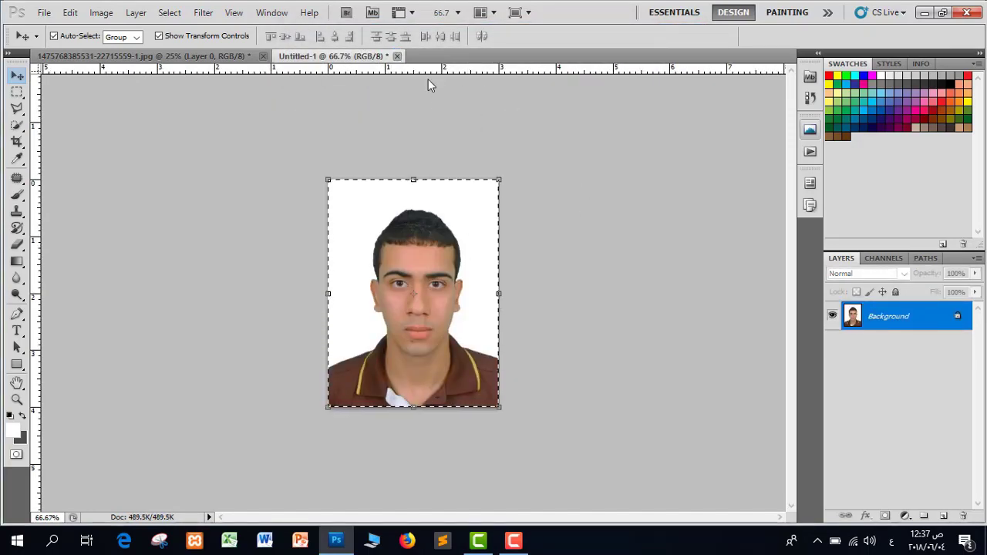
{"action": "left_click", "coordinate": [518, 218]}
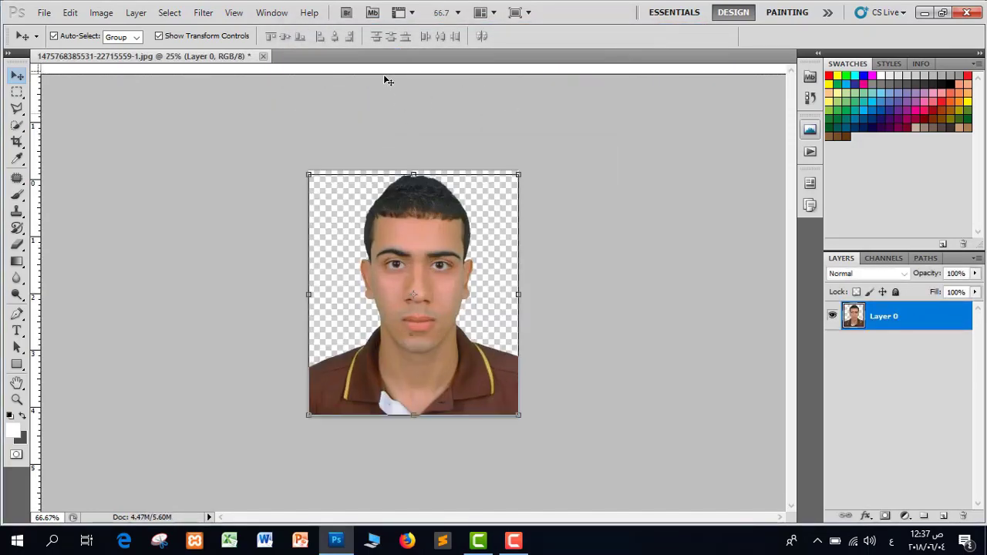
{"action": "left_click", "coordinate": [263, 56]}
{"action": "left_click", "coordinate": [516, 223]}
Open the saved template "قالب صور معاملات.psd" from the Documents folder.
{"action": "left_click", "coordinate": [44, 13]}
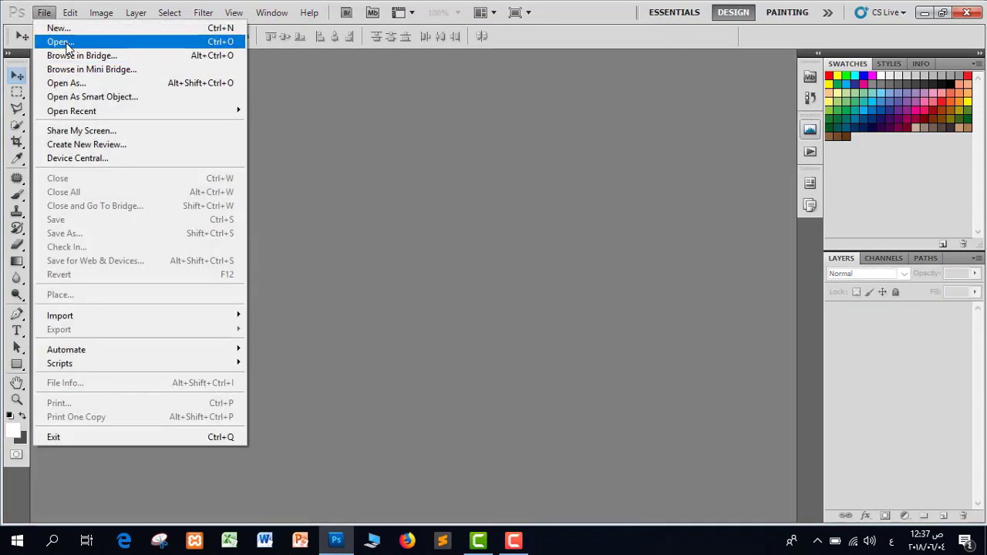
{"action": "left_click", "coordinate": [67, 41]}
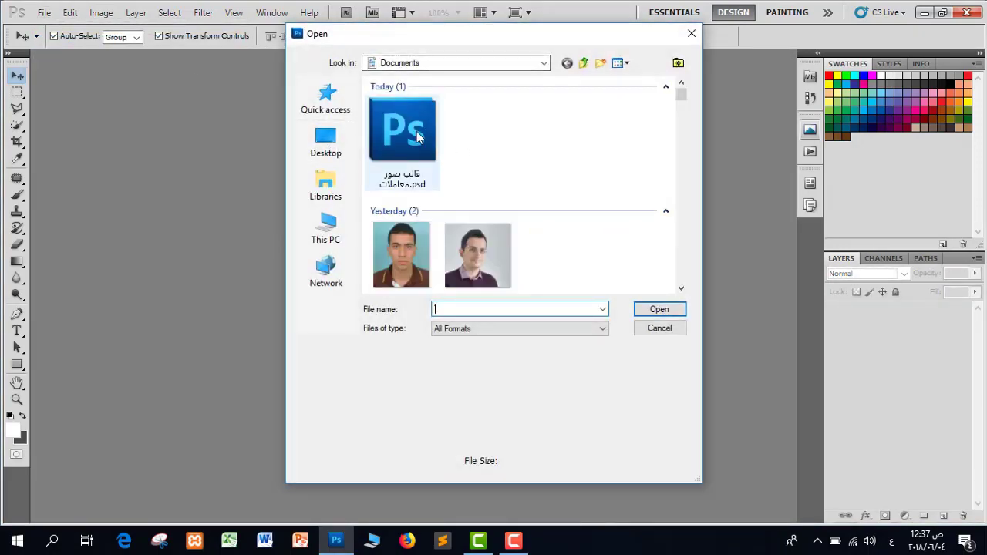
{"action": "double_click", "coordinate": [416, 131]}
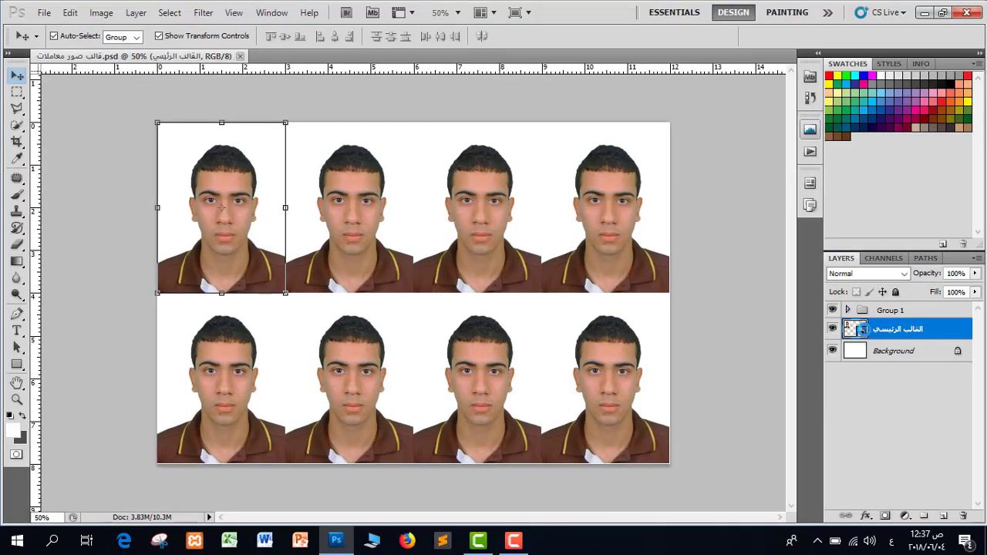
Open the contents of the "القالب الرئيسي" smart object for editing.
{"action": "double_click", "coordinate": [858, 330]}
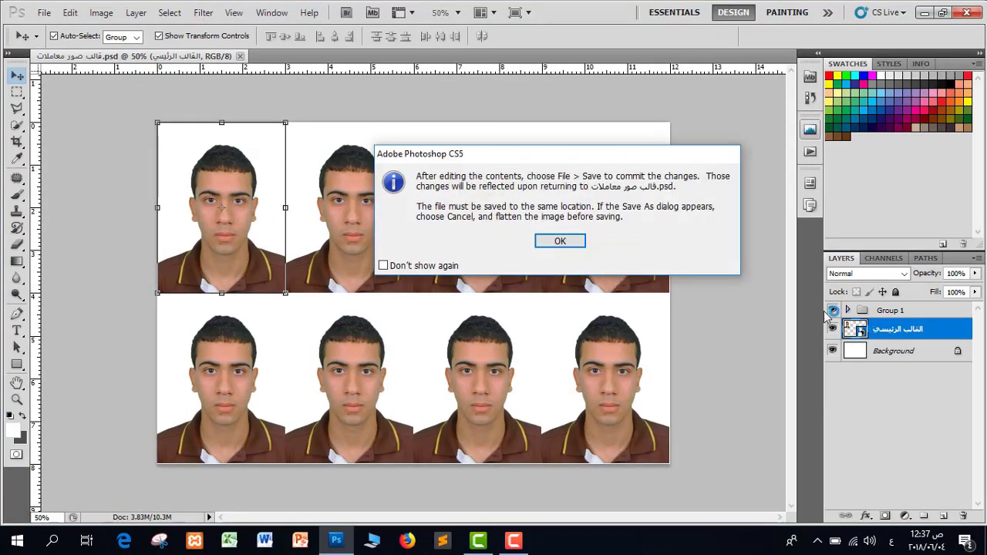
{"action": "left_click", "coordinate": [448, 267]}
{"action": "left_click", "coordinate": [574, 243]}
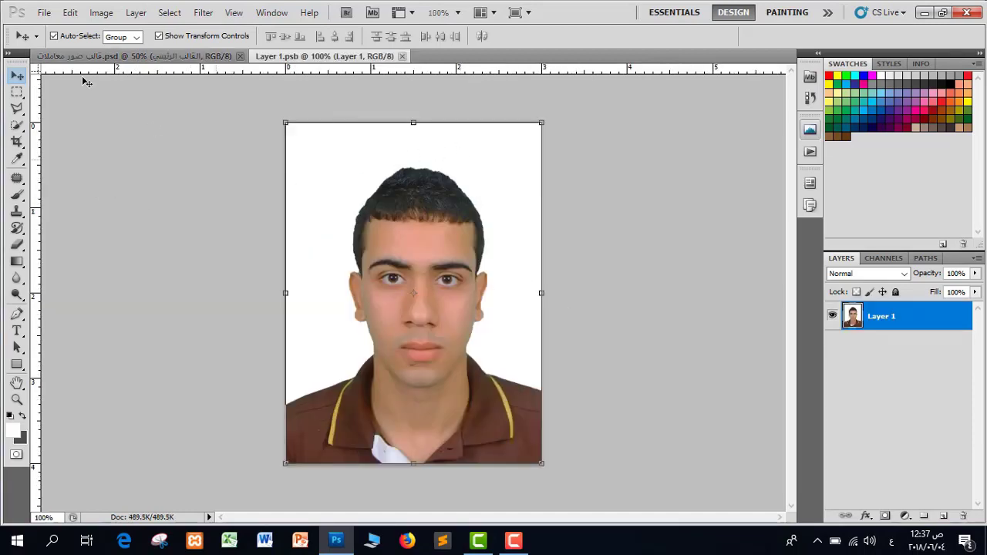
Paste the new 3 × 4 cm white-background portrait into Layer 1.psb and position it to cover the whole canvas.
{"action": "left_click", "coordinate": [44, 13]}
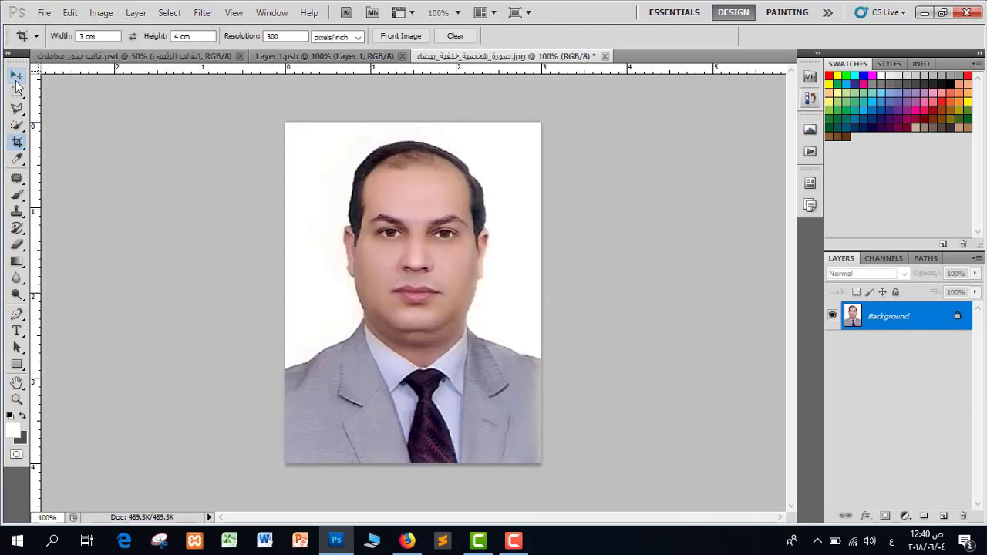
{"action": "left_click", "coordinate": [334, 60]}
{"action": "key", "text": "ctrl+v"}
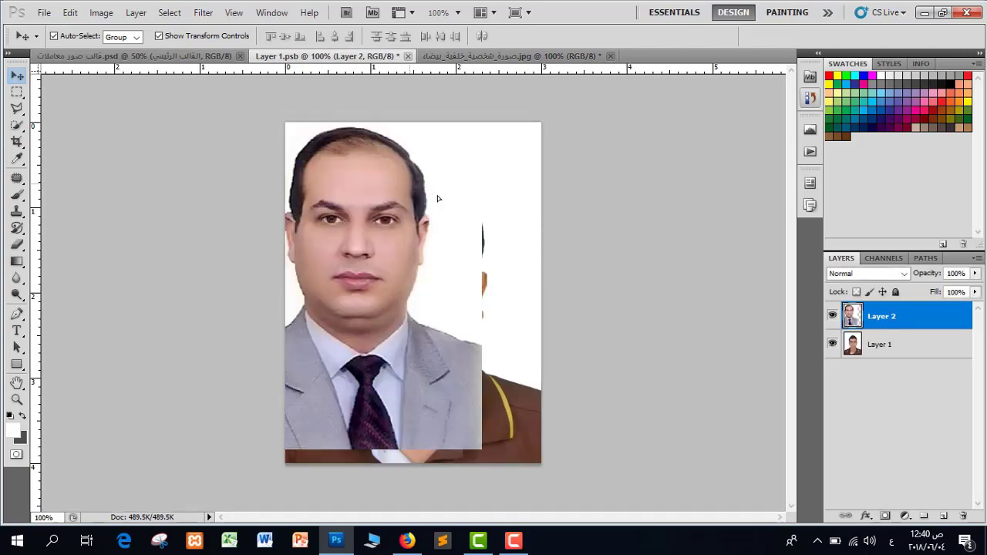
{"action": "left_click_drag", "start_coordinate": [420, 187], "coordinate": [470, 201]}
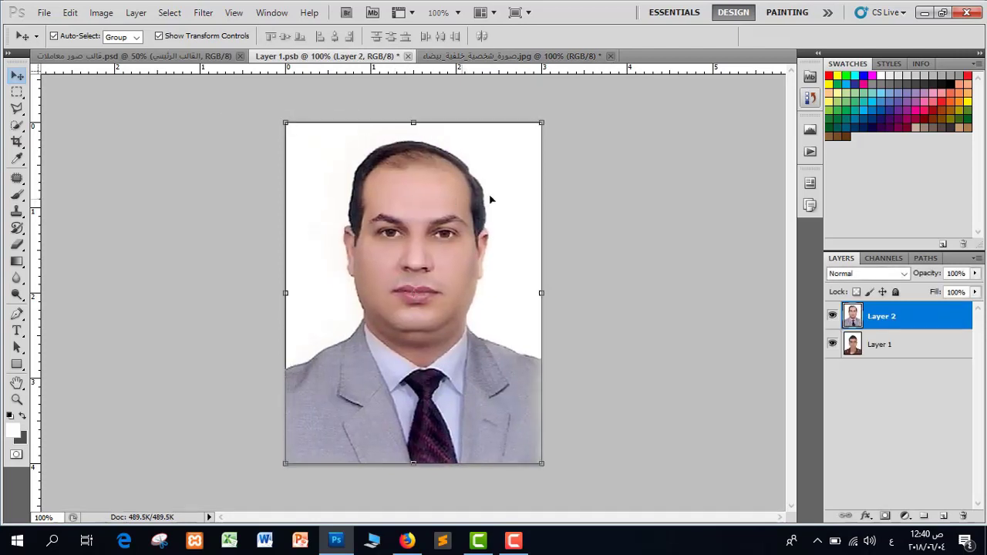
Delete the old portrait layer, Layer 1, then close Layer 1.psb with its changes saved and return to the photo sheet.
{"action": "left_click", "coordinate": [887, 349]}
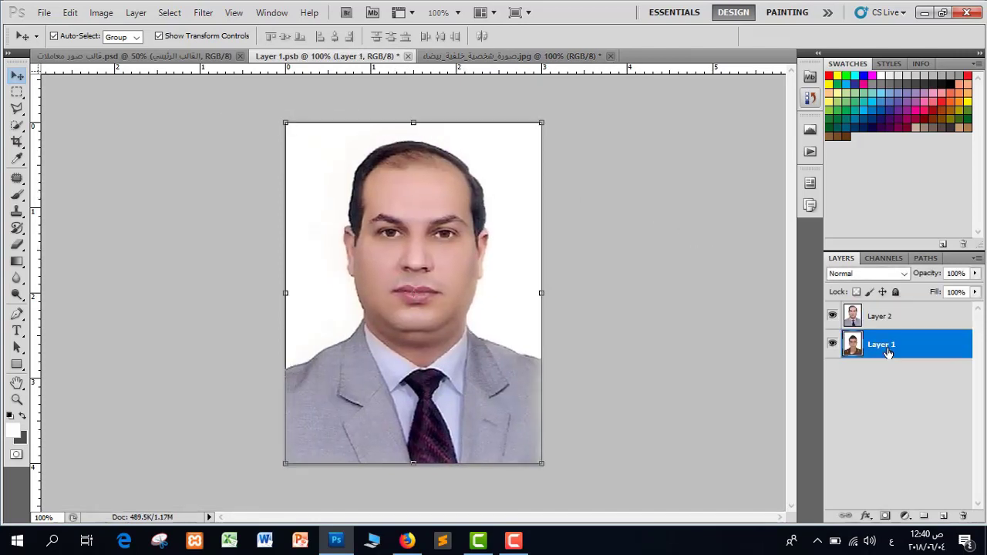
{"action": "key", "text": "Delete"}
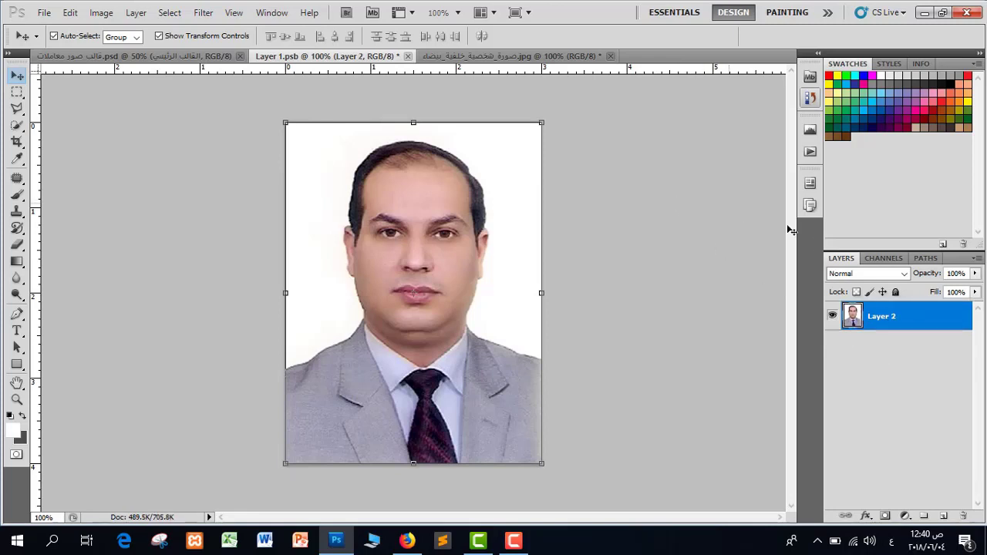
{"action": "left_click", "coordinate": [407, 56]}
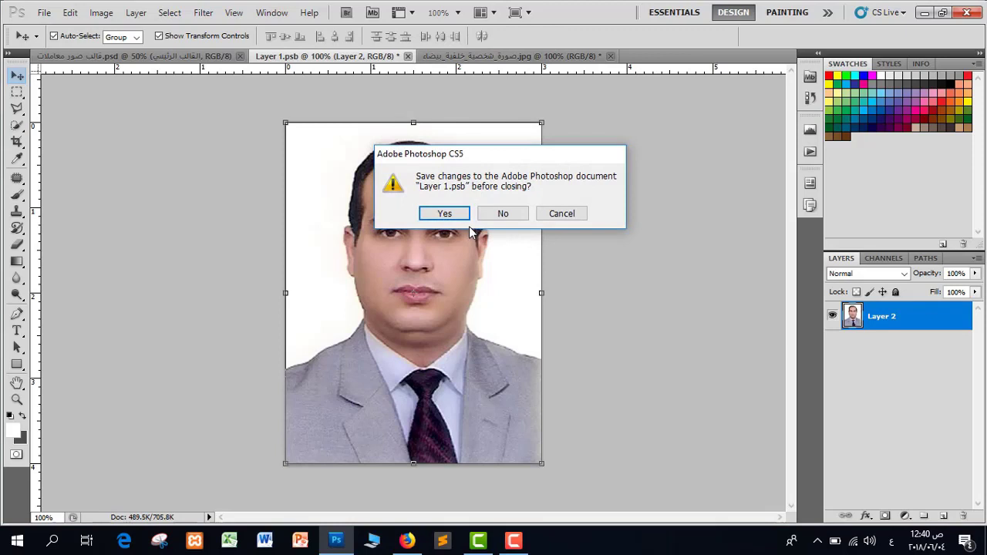
{"action": "left_click", "coordinate": [453, 213]}
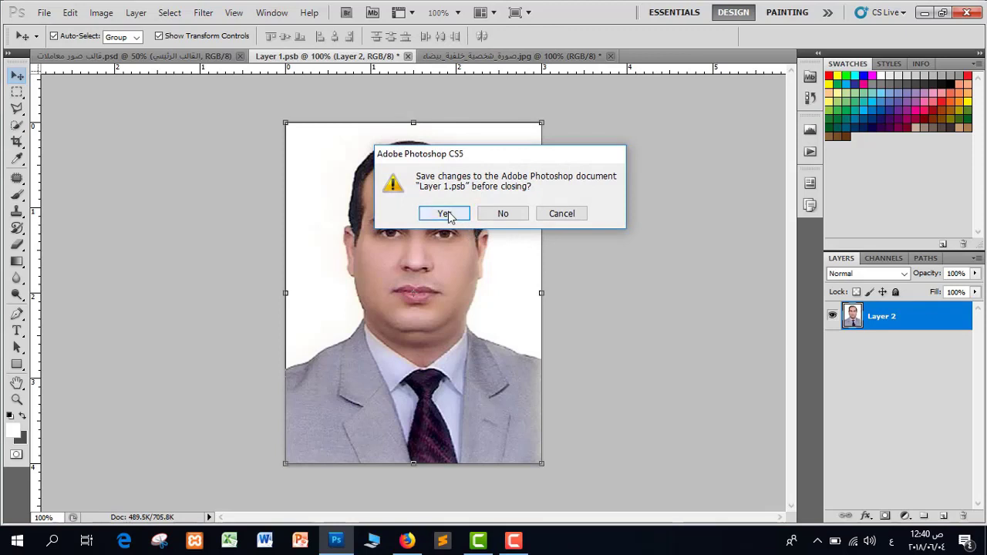
{"action": "left_click", "coordinate": [212, 57]}
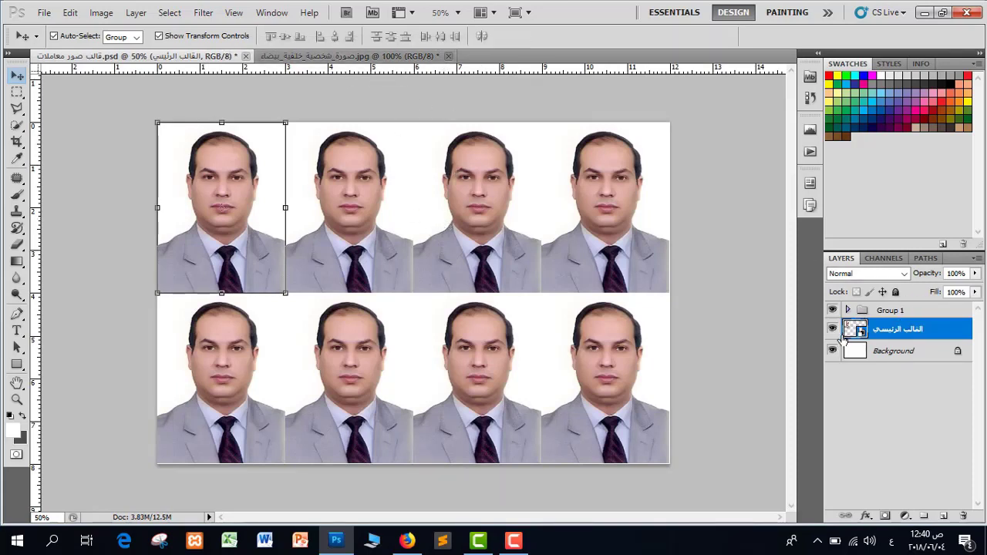
Inspect the duplicate smart object layers inside Group 1 and collapse the group again.
{"action": "left_click", "coordinate": [846, 310]}
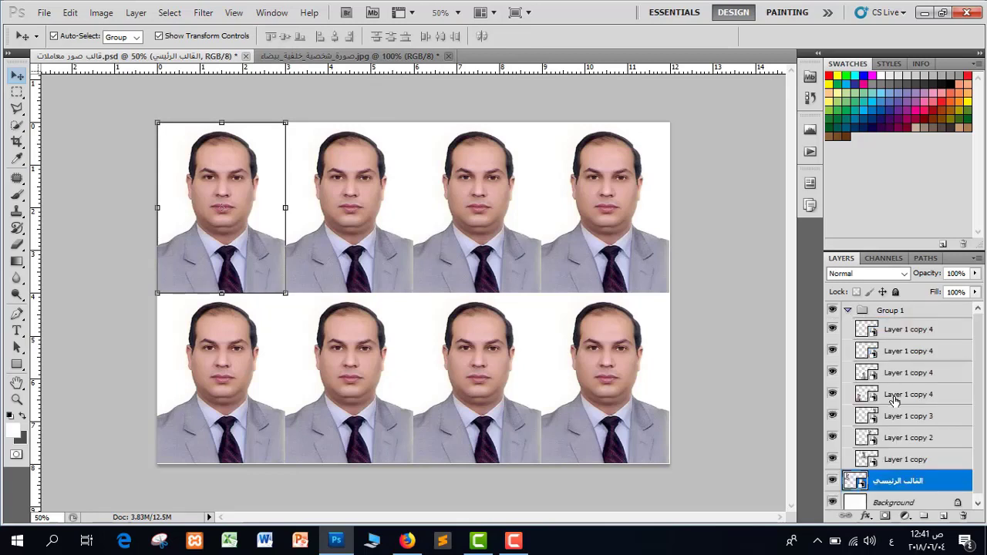
{"action": "left_click", "coordinate": [847, 311]}
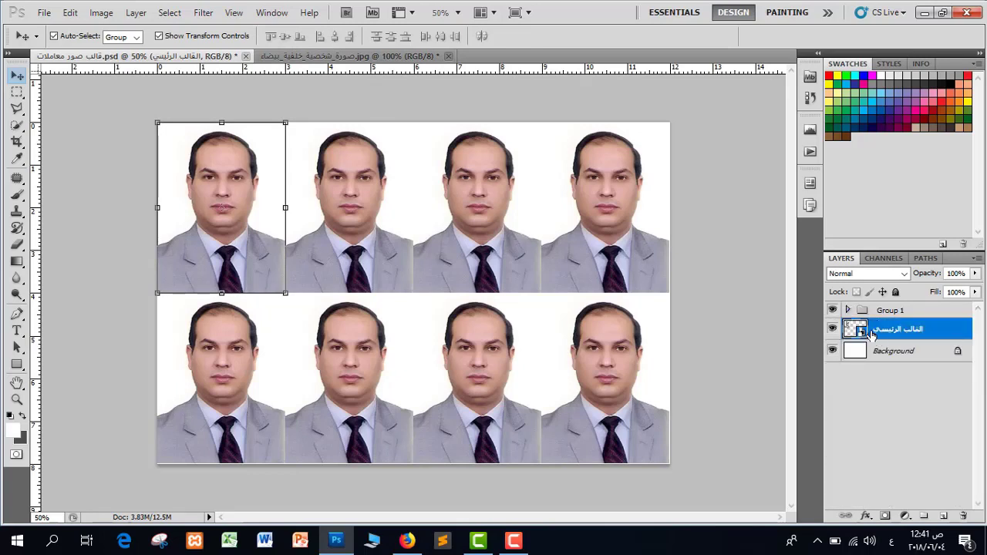
{"action": "left_click", "coordinate": [847, 311]}
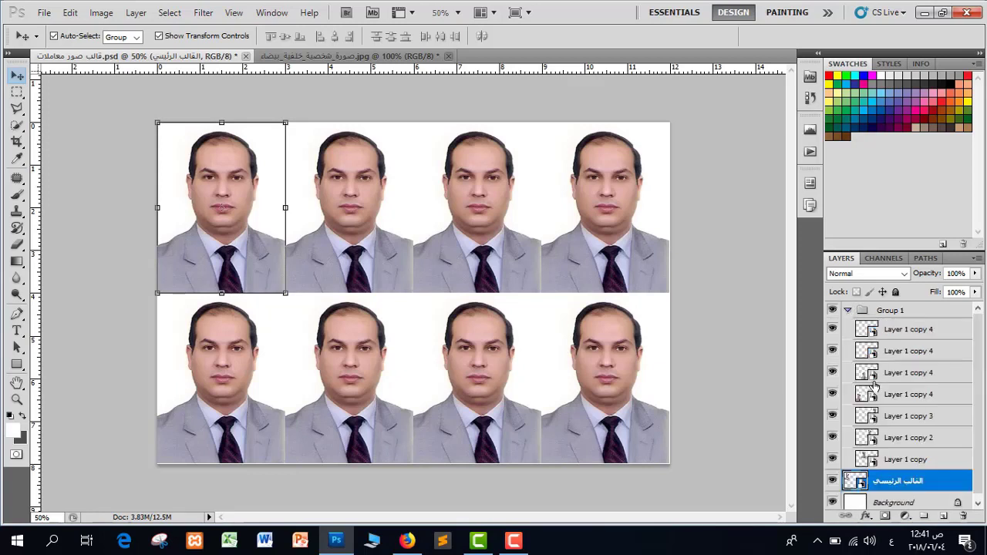
{"action": "left_click", "coordinate": [847, 310]}
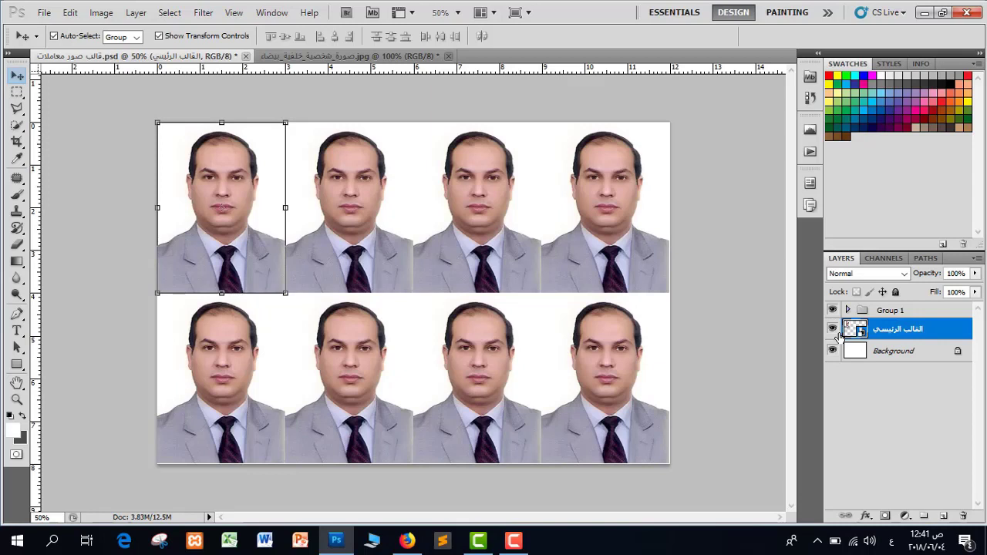
Switch to the Brush tool for painting over the contents of the "القالب الرئيسي" smart object.
{"action": "key", "text": "b"}
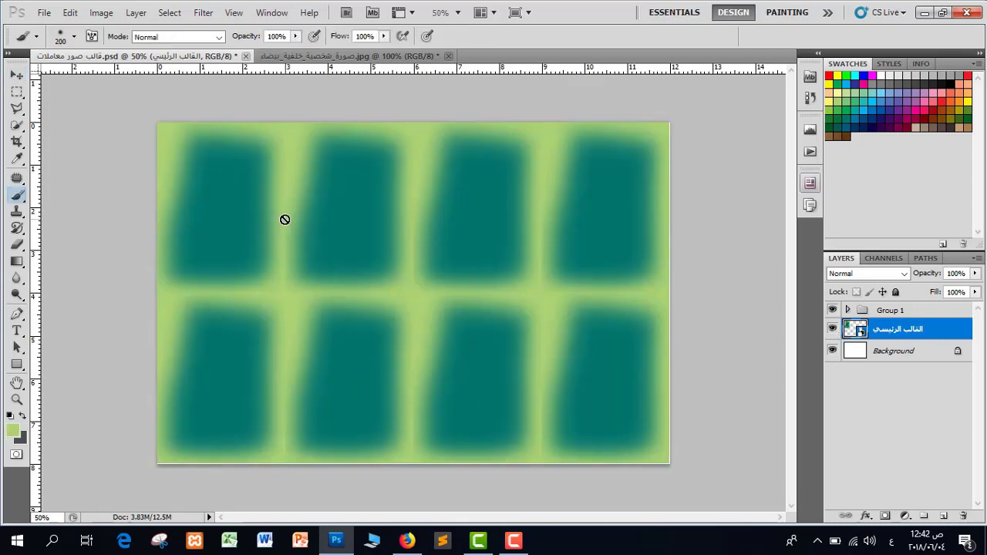